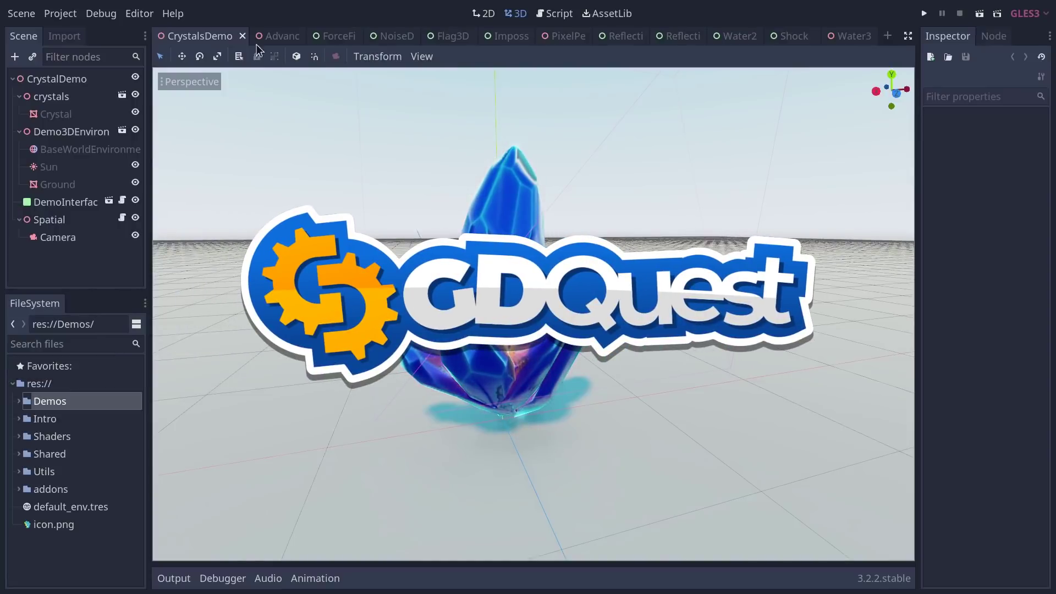
Flip through the AdvancedToonDemo and ForceFieldDemo tabs to NoiseDemo, then return to the editor.
left_click(269, 38)
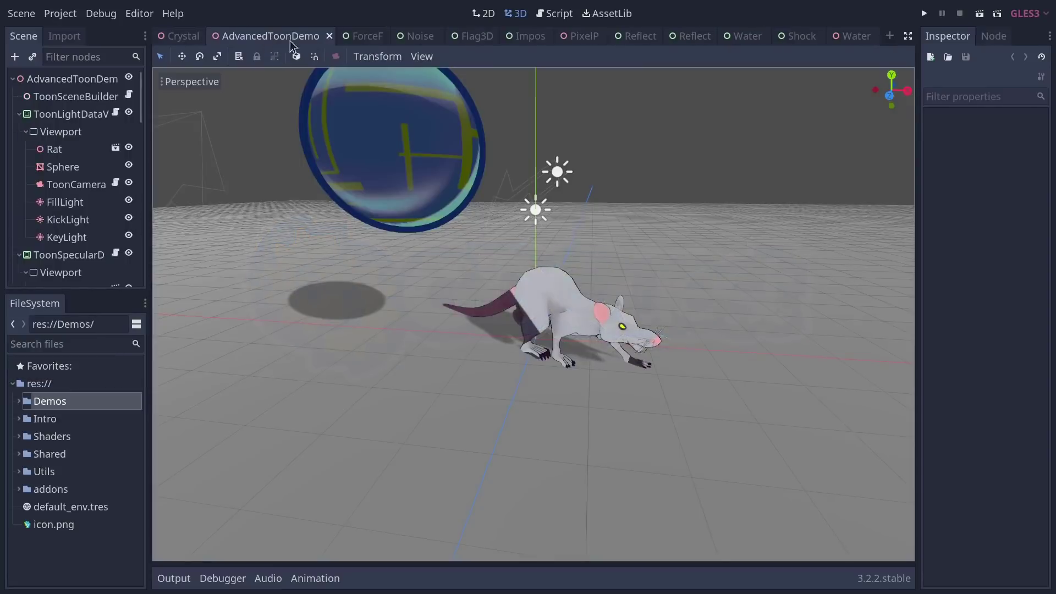
left_click(354, 38)
left_click(405, 38)
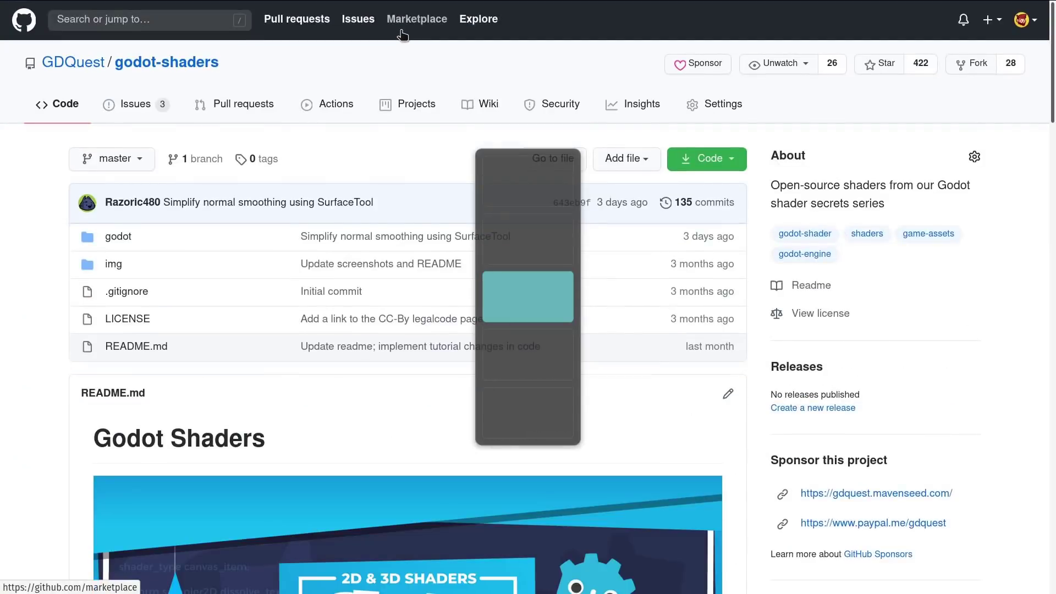
scroll(398, 117, "down", 4)
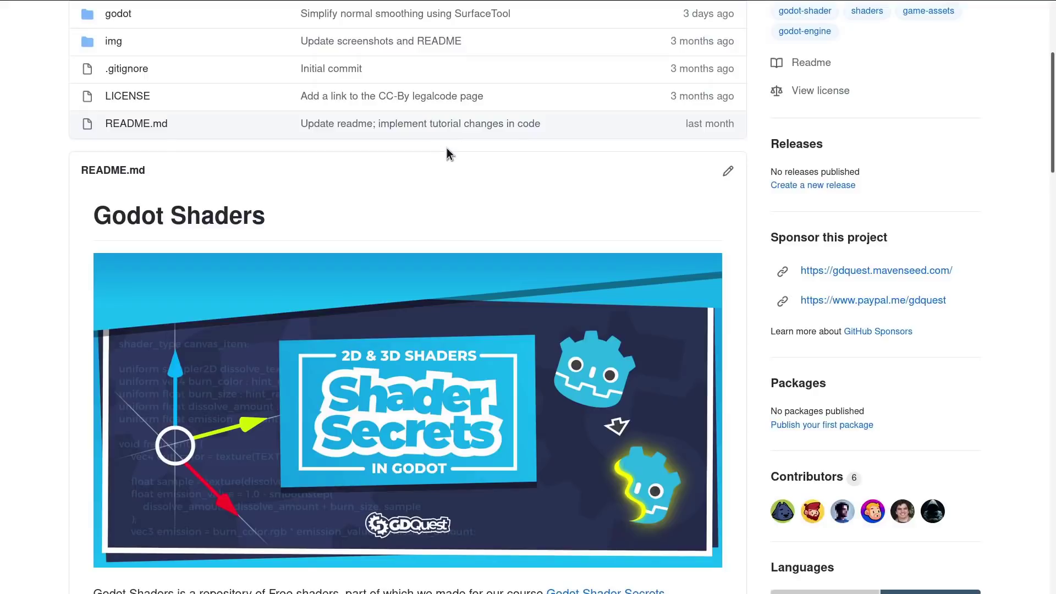
scroll(451, 162, "up", 4)
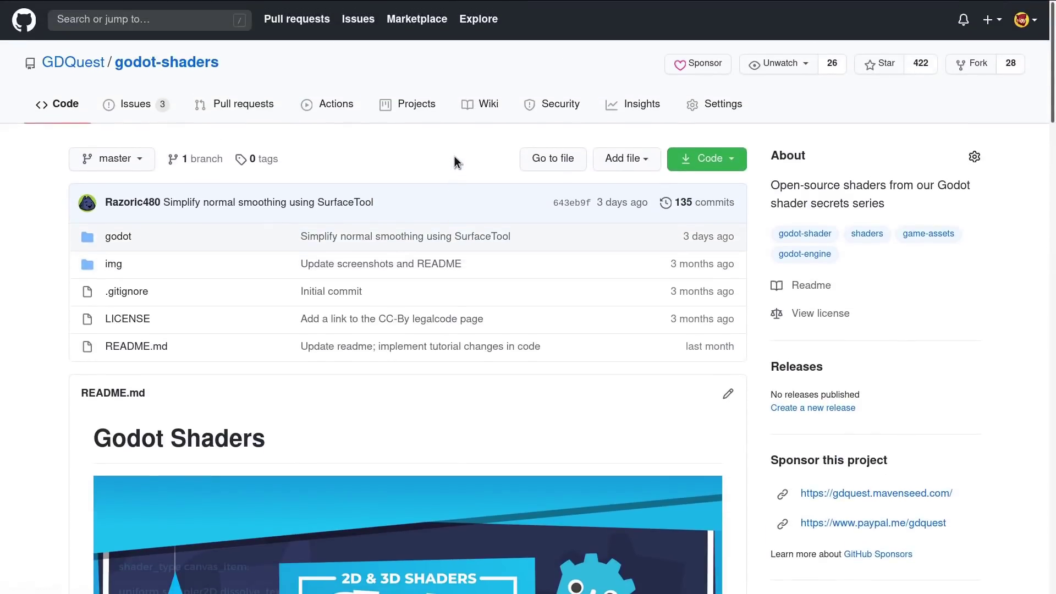
key("alt+Tab")
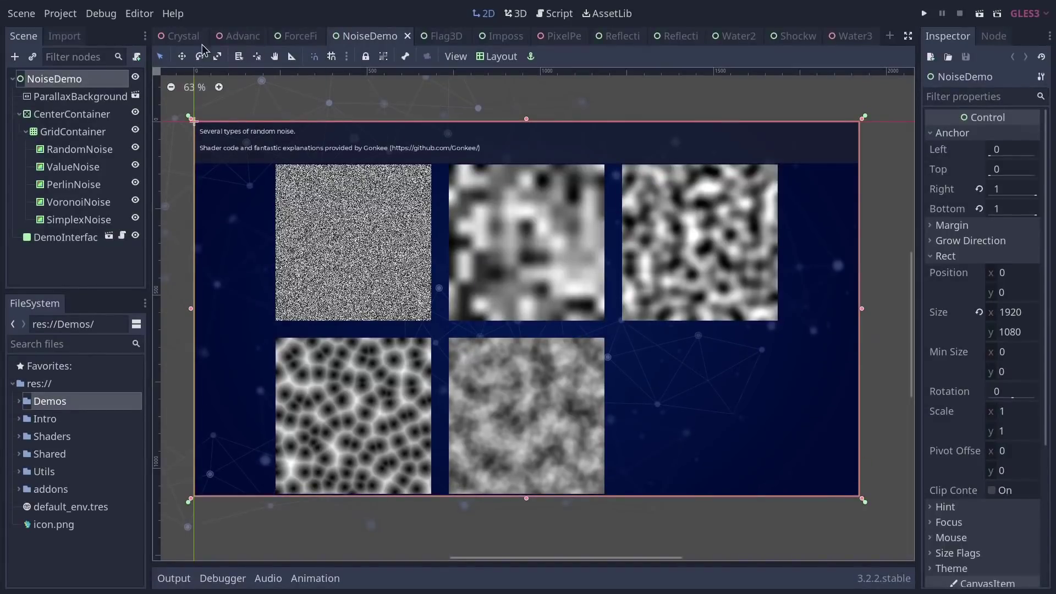
In CrystalsDemo, select the Crystal mesh node and open its ShaderMaterial's shader code.
left_click(177, 36)
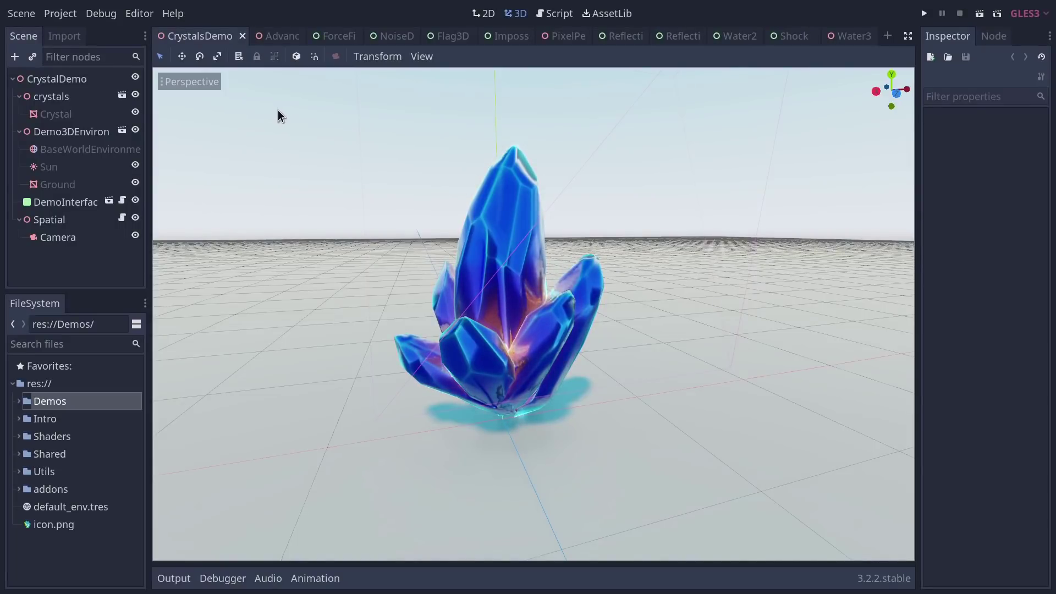
middle_click_drag(278, 116, 145, 173)
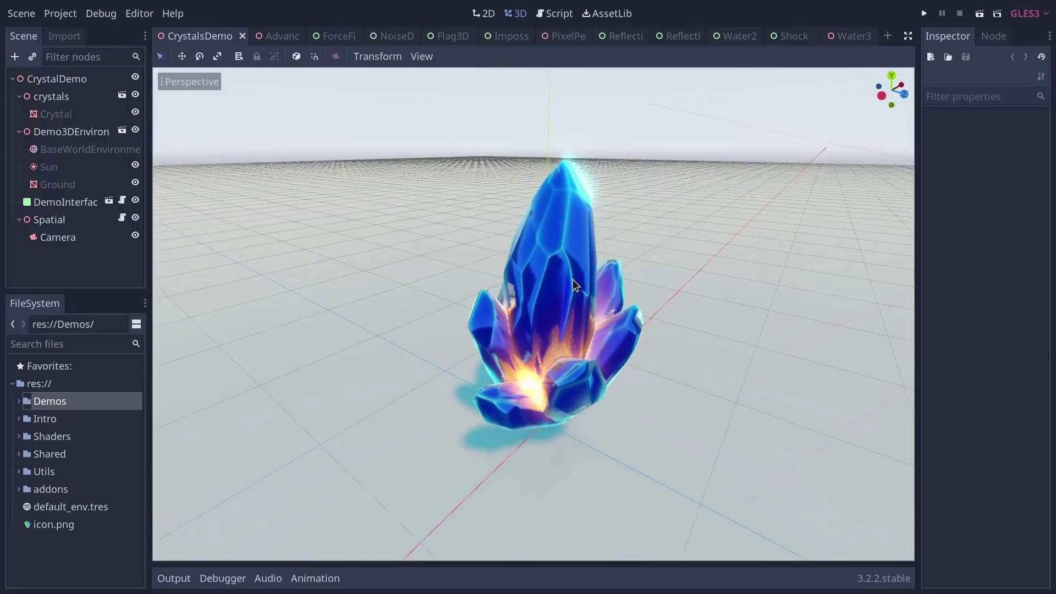
left_click(55, 97)
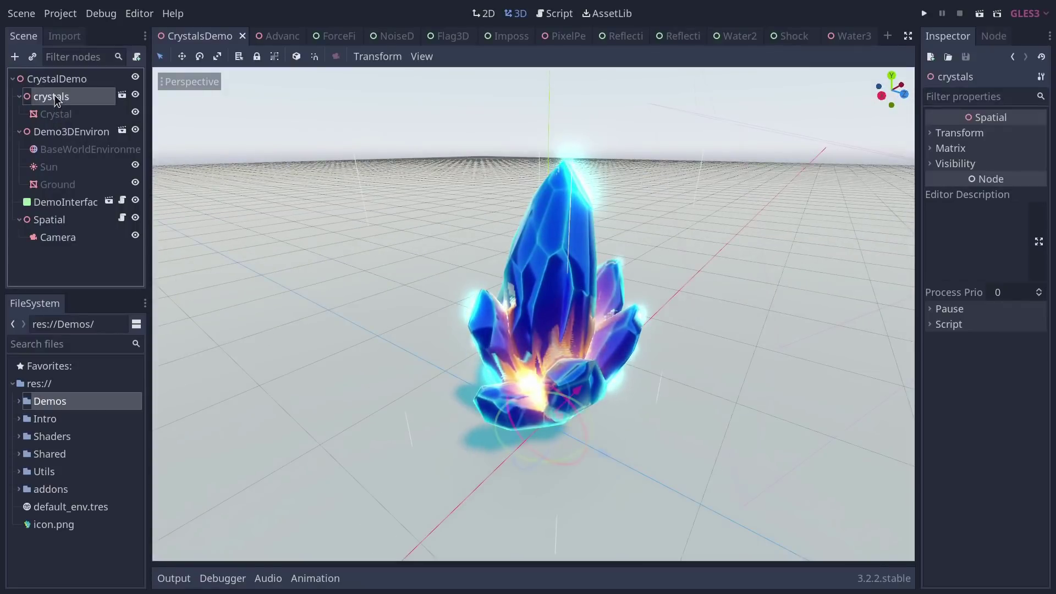
left_click(65, 113)
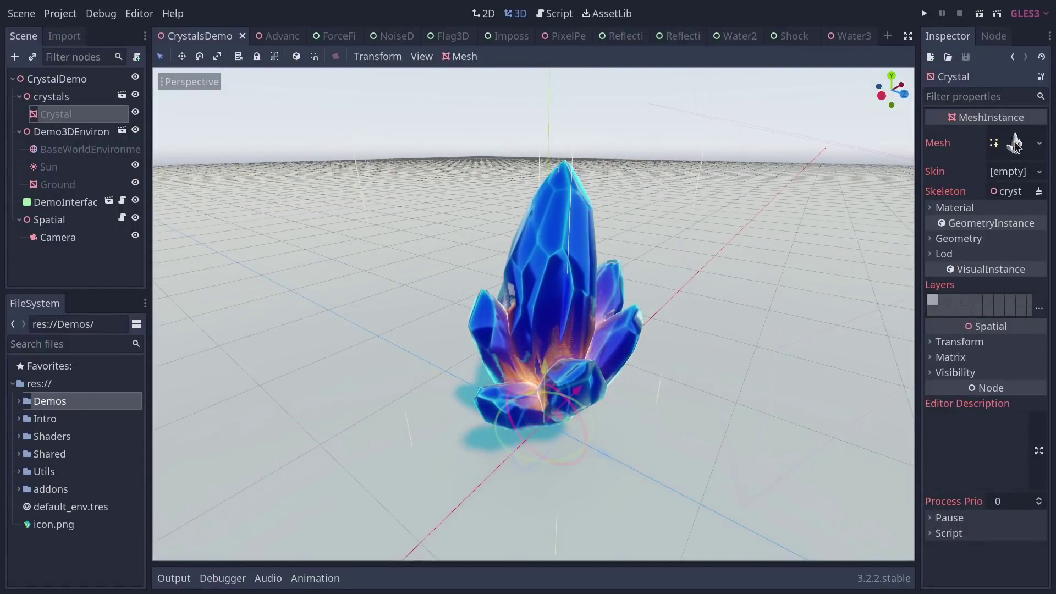
left_click(999, 213)
left_click(1006, 241)
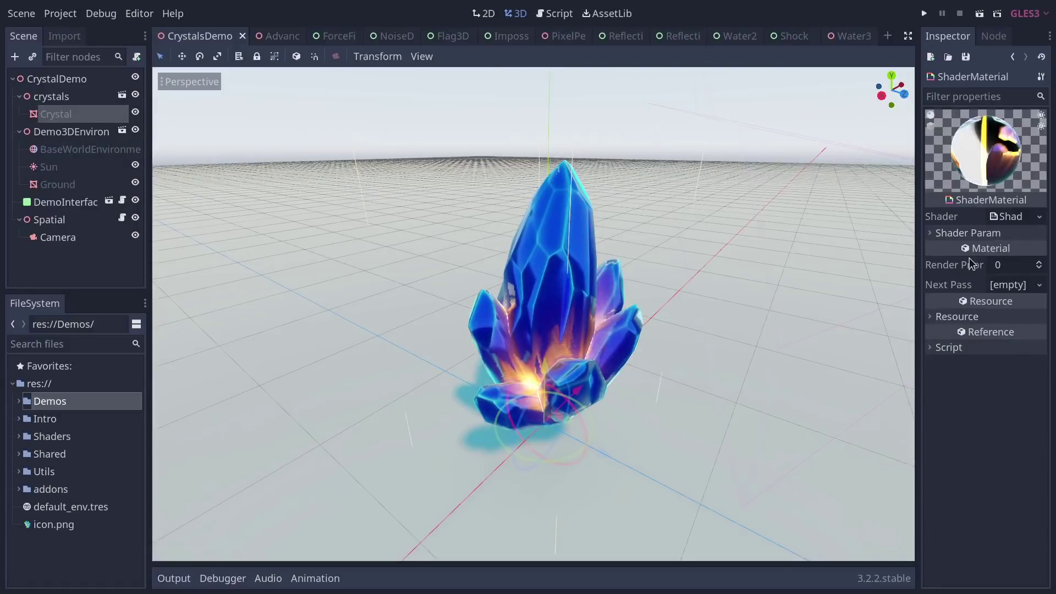
left_click(1010, 217)
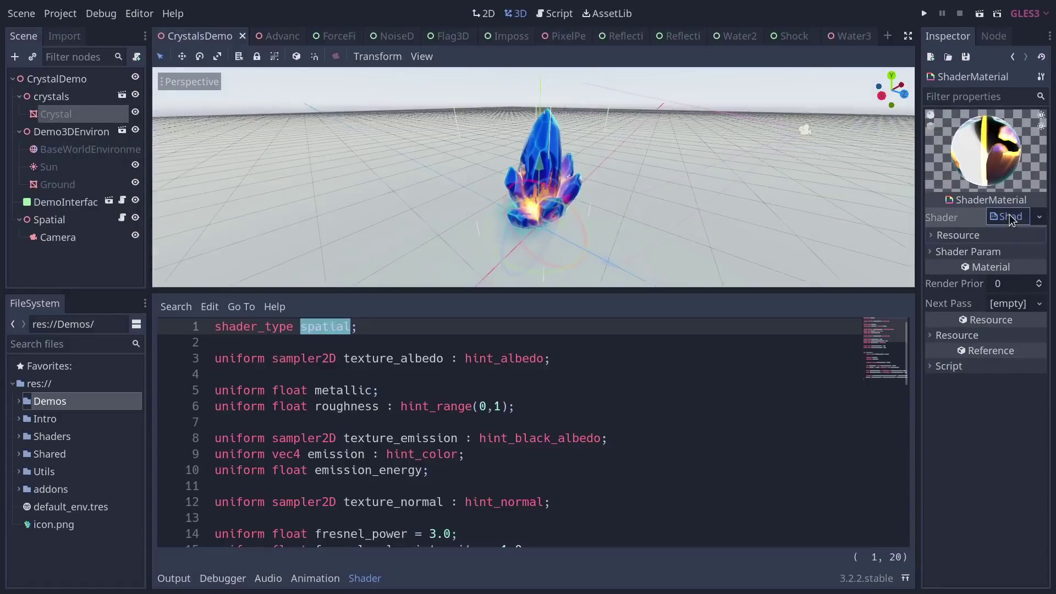
Show the crystal shader's parameter values and review the shader_type line and opening code.
left_click(993, 252)
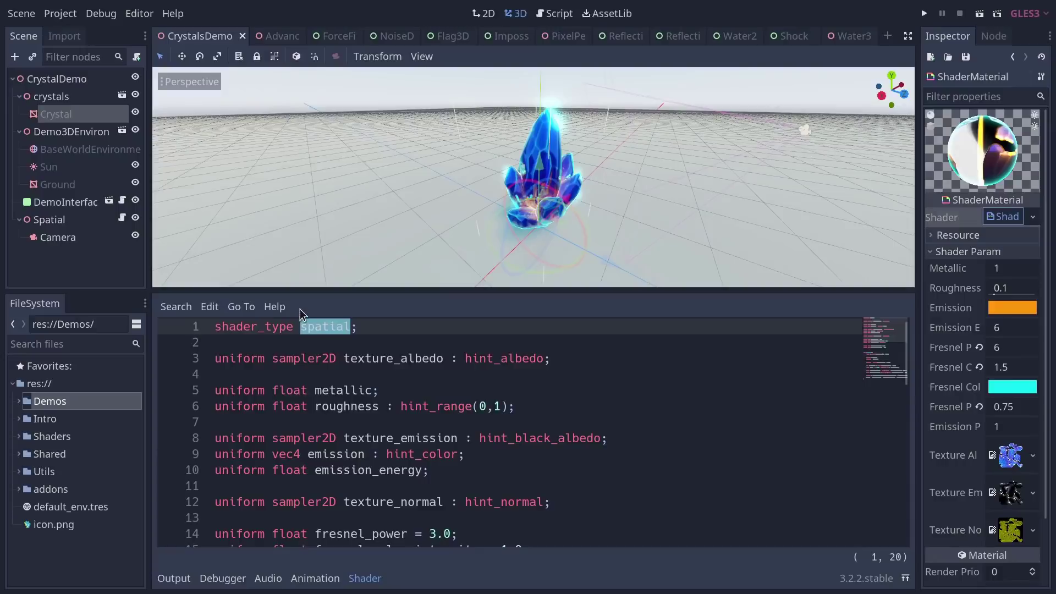
triple_click(325, 327)
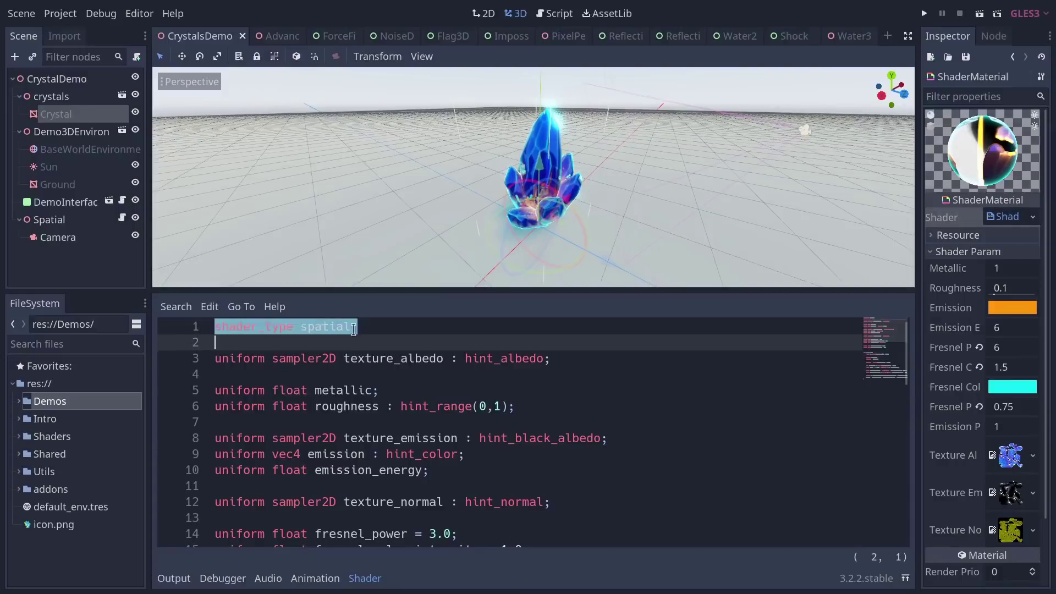
left_click(385, 328)
scroll(473, 384, "down", 2)
scroll(561, 144, "up", 5)
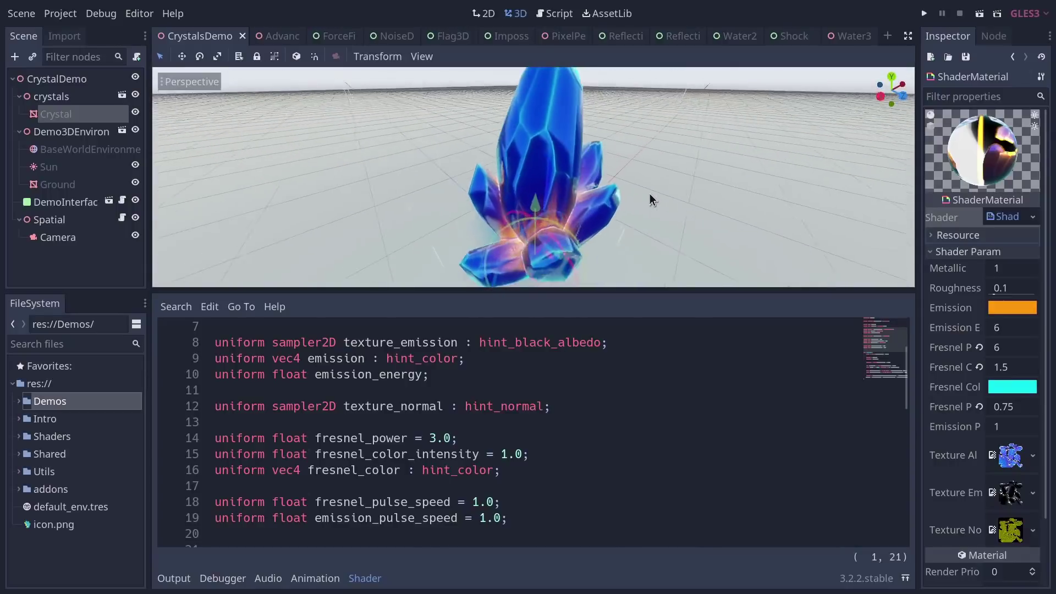
scroll(649, 193, "up", 2)
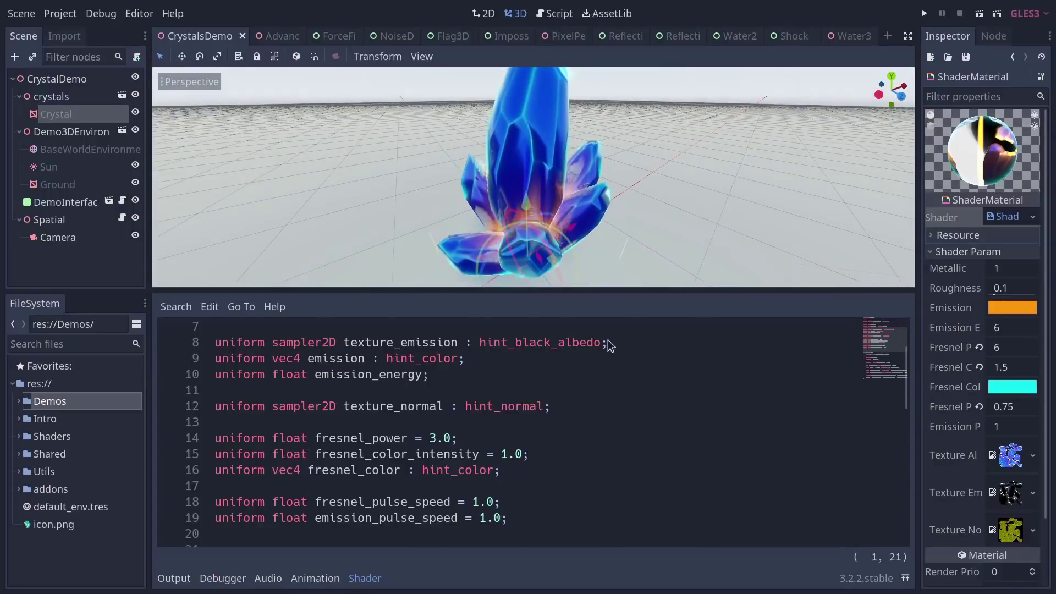
scroll(487, 434, "down", 5)
scroll(487, 434, "up", 1)
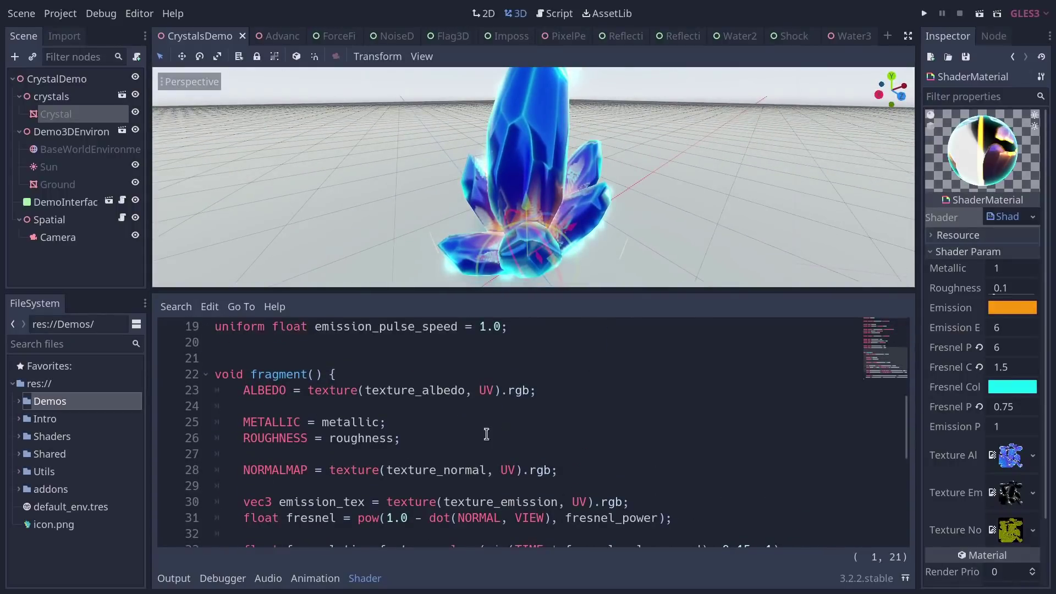
Examine the fragment function's emission_tex and fresnel variables, then close the shader panel.
left_click_drag(487, 434, 330, 406)
left_click(330, 406)
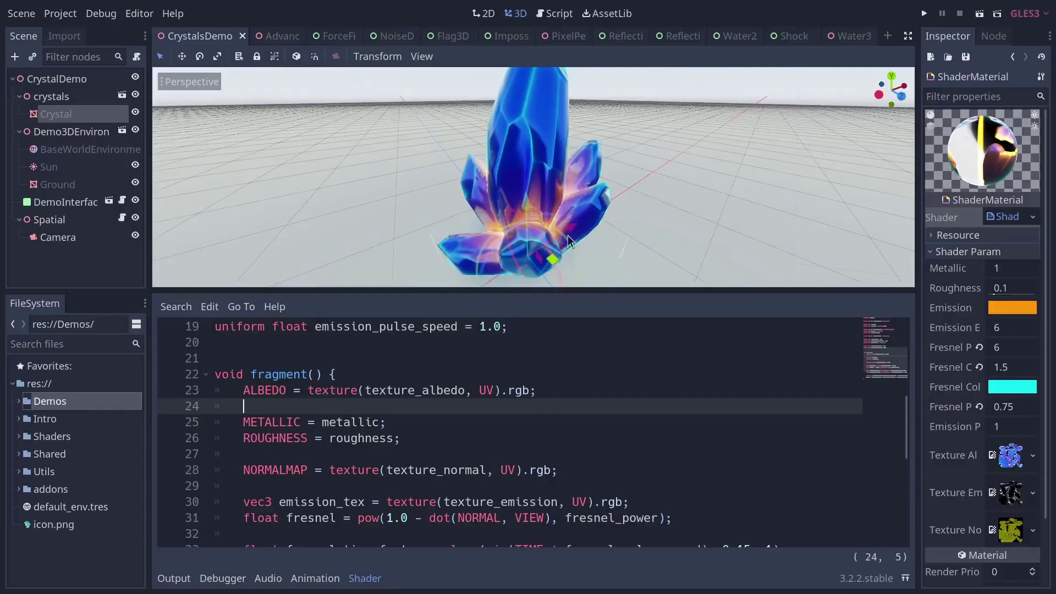
scroll(429, 454, "down", 2)
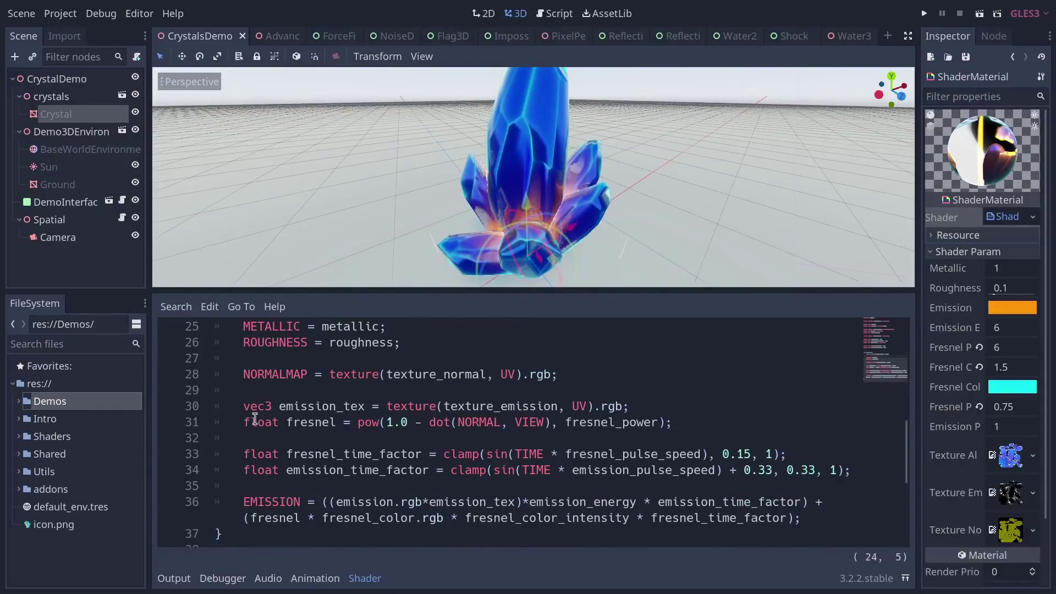
double_click(330, 406)
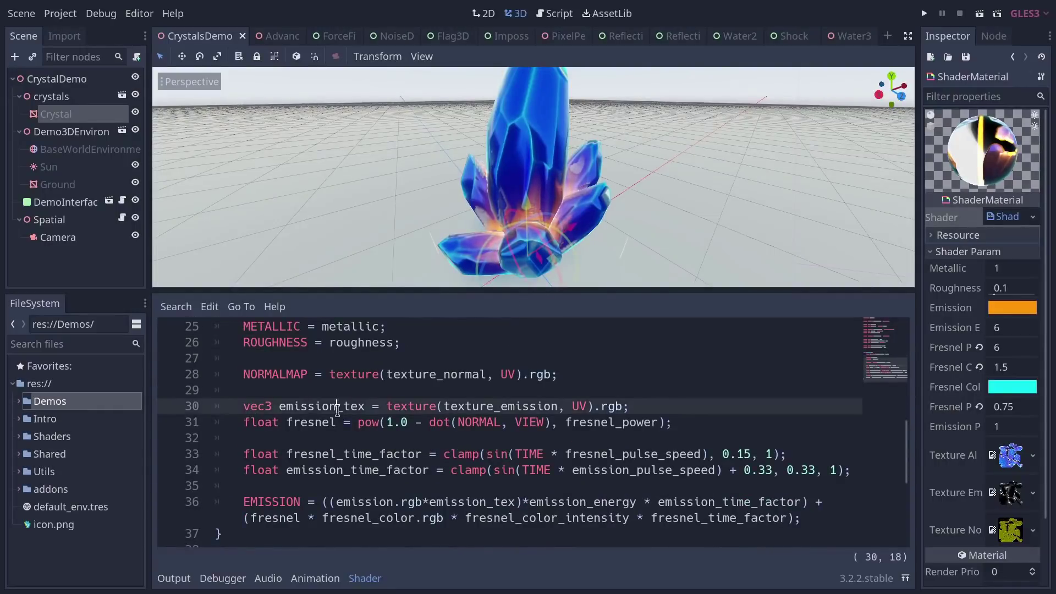
double_click(311, 422)
scroll(601, 239, "down", 5)
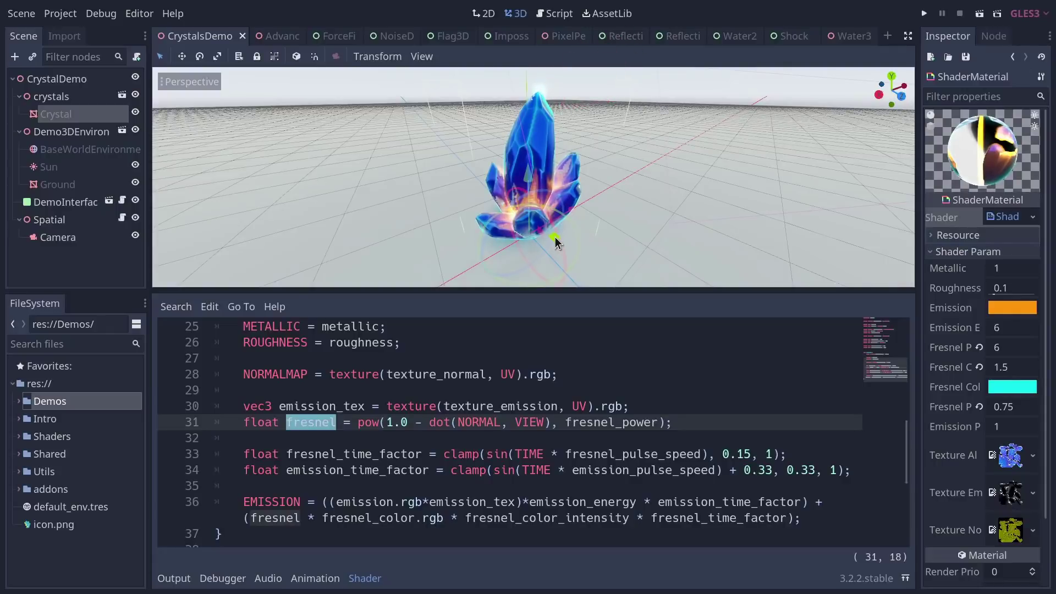
scroll(495, 429, "down", 2)
scroll(495, 429, "up", 2)
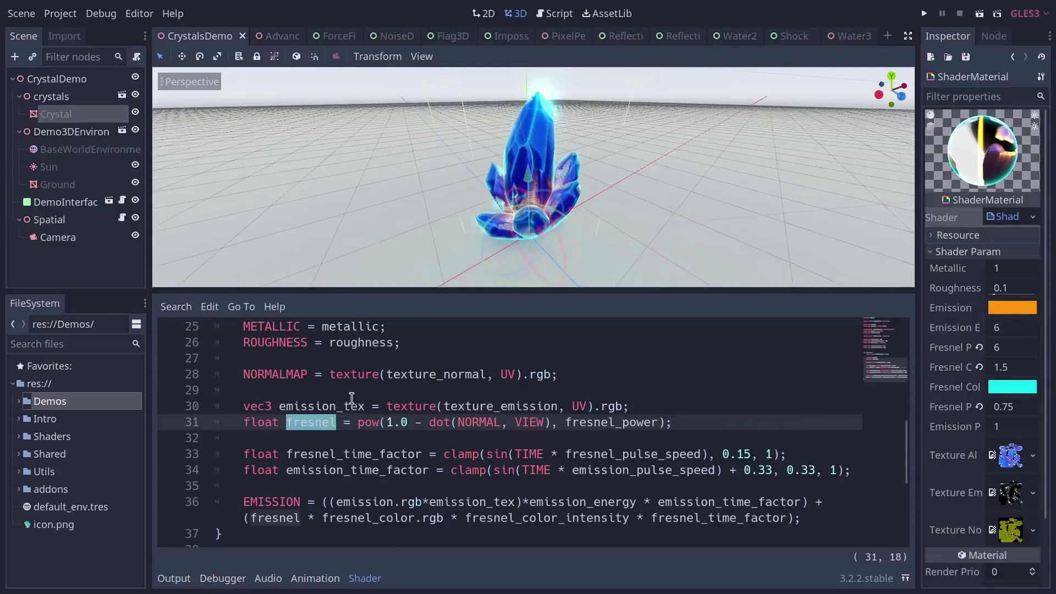
left_click(391, 455)
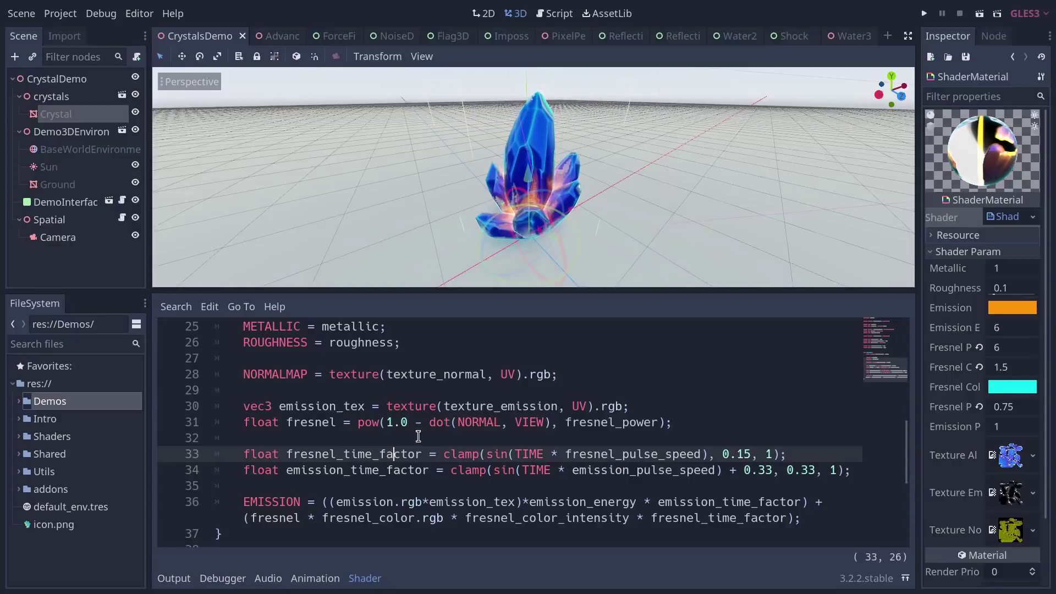
left_click(366, 581)
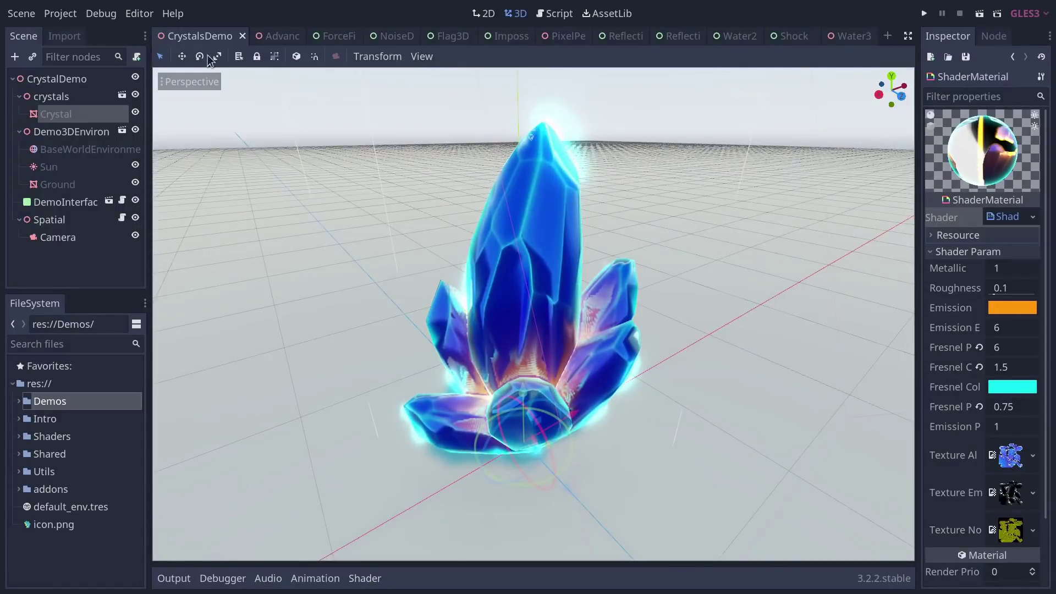
Close CrystalsDemo and orbit the AdvancedToonDemo view around the rat and glass sphere.
key("ctrl+shift+w")
middle_click_drag(658, 232, 636, 177)
scroll(676, 233, "up", 2)
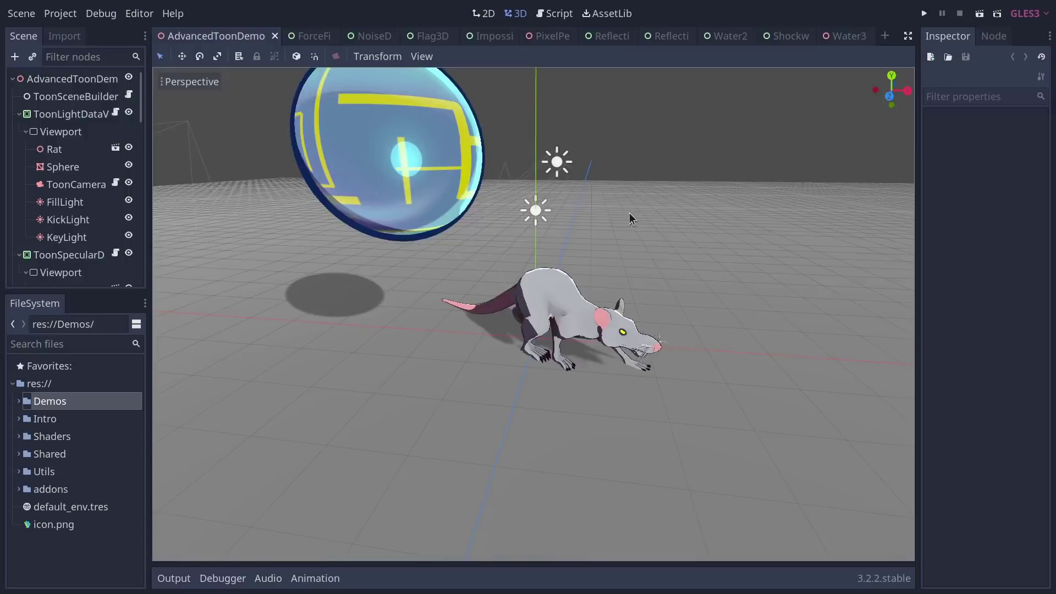
middle_click_drag(629, 214, 587, 220)
middle_click_drag(562, 265, 667, 378)
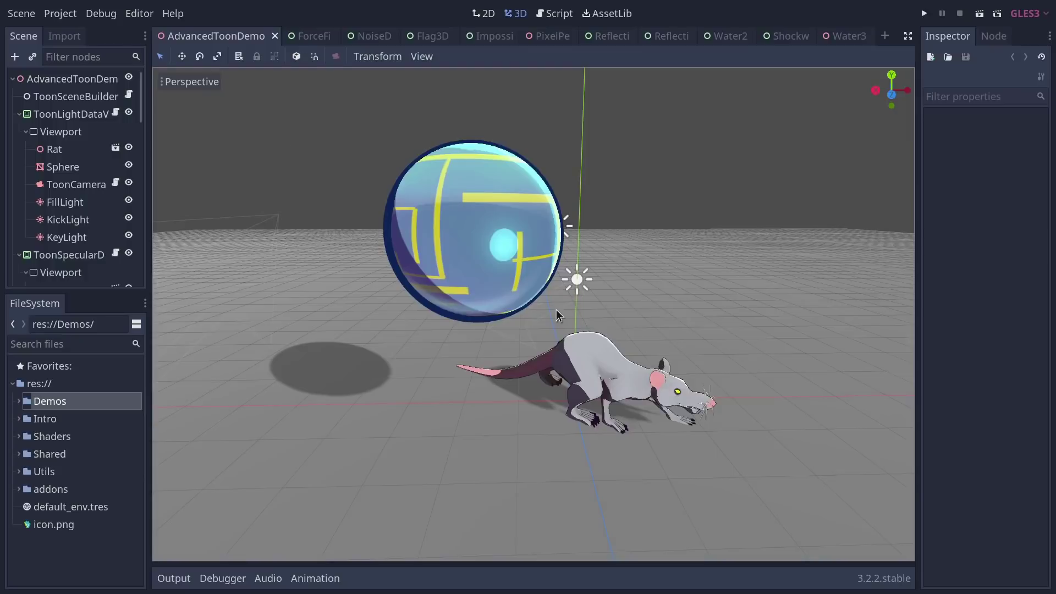
middle_click_drag(555, 309, 616, 374)
scroll(616, 379, "up", 5)
scroll(615, 378, "down", 5)
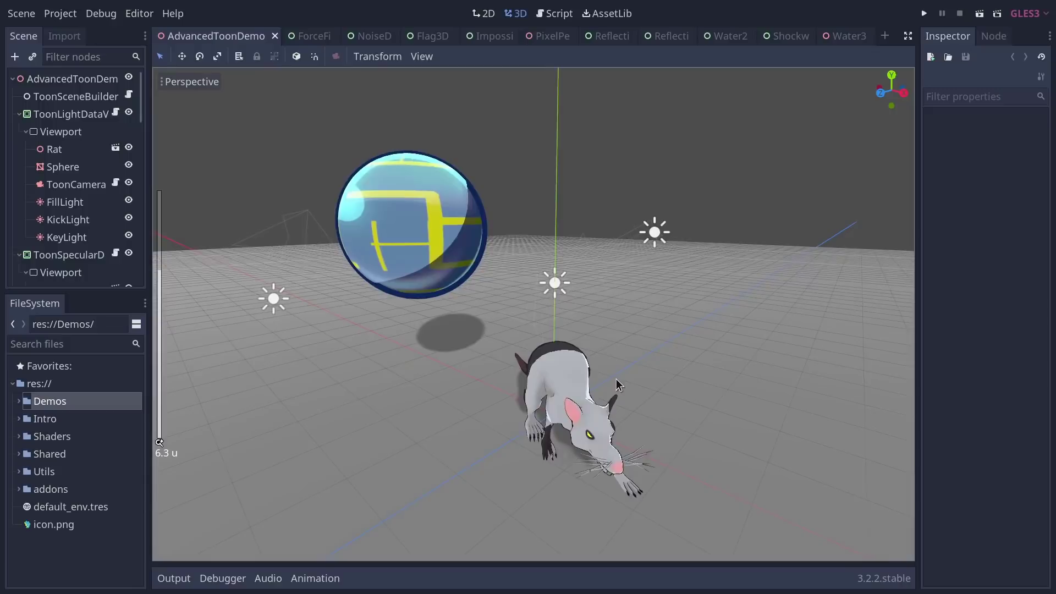
Save and test-run the toon scene, close the game window, and select the glass sphere.
key("ctrl+s")
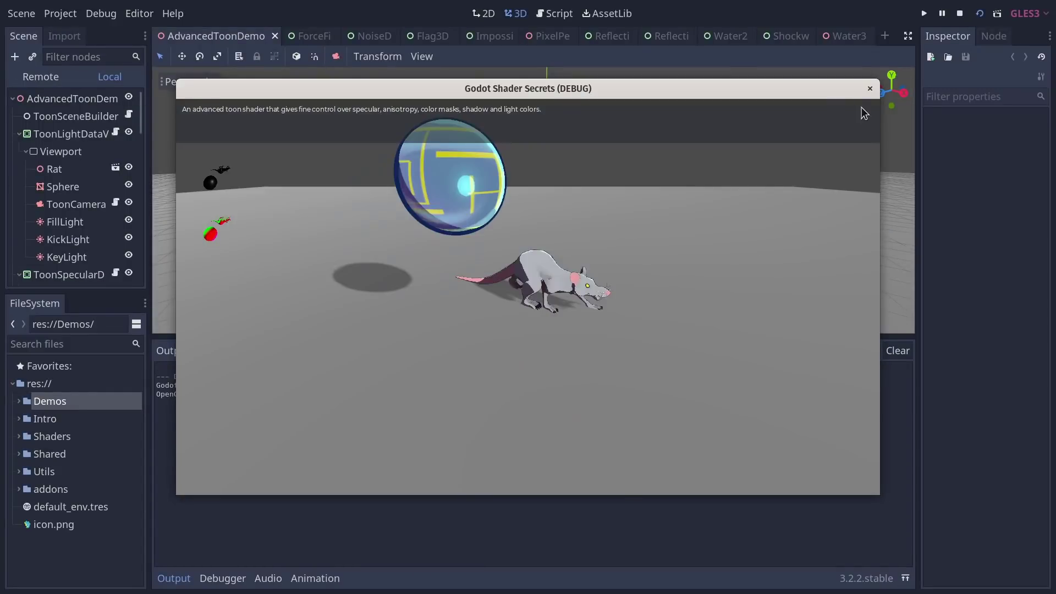
left_click(869, 88)
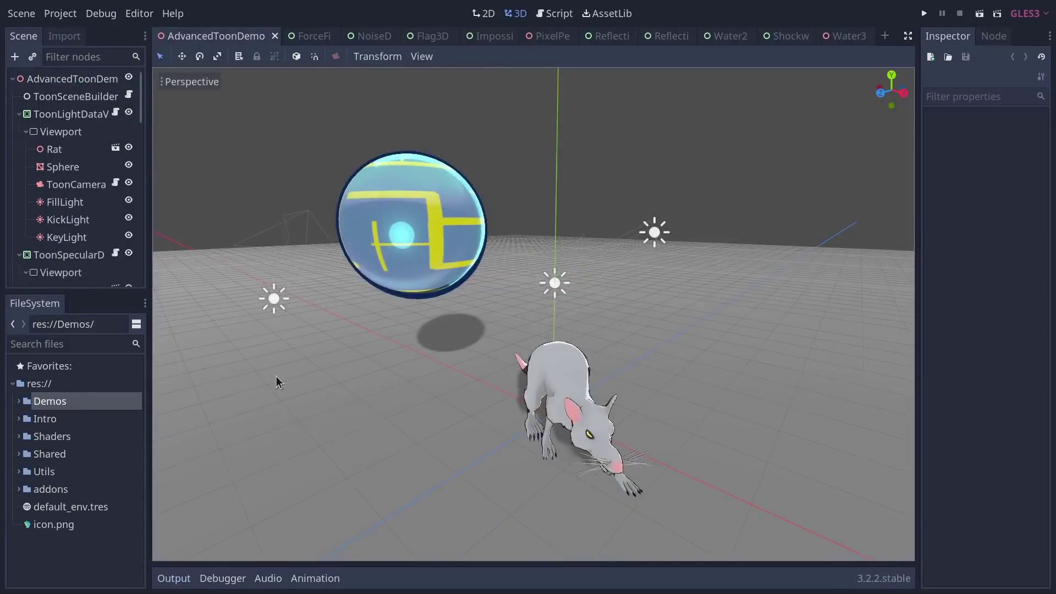
middle_click_drag(410, 443, 466, 446)
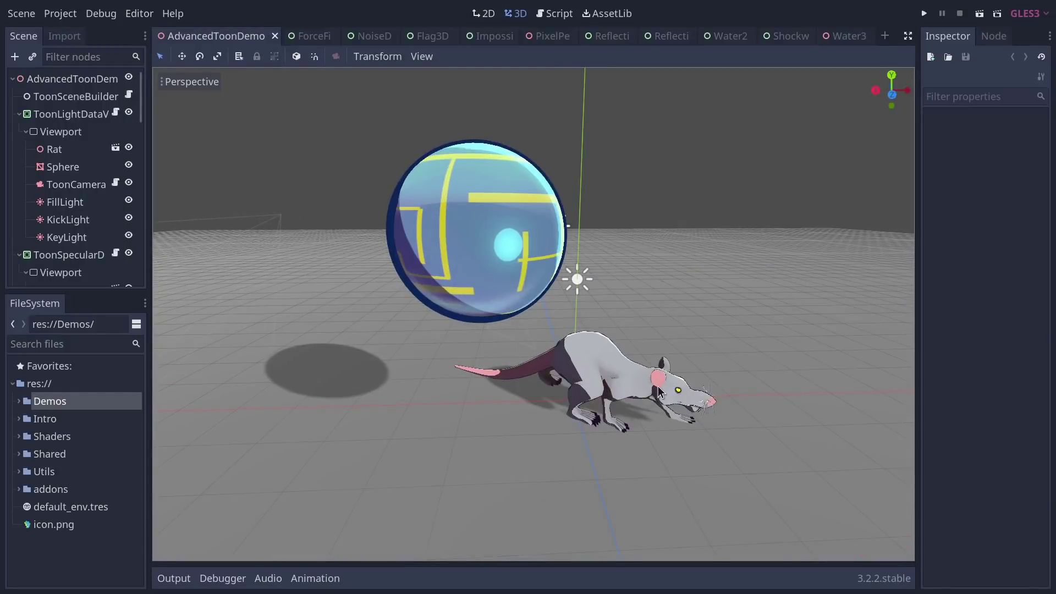
scroll(657, 386, "up", 6)
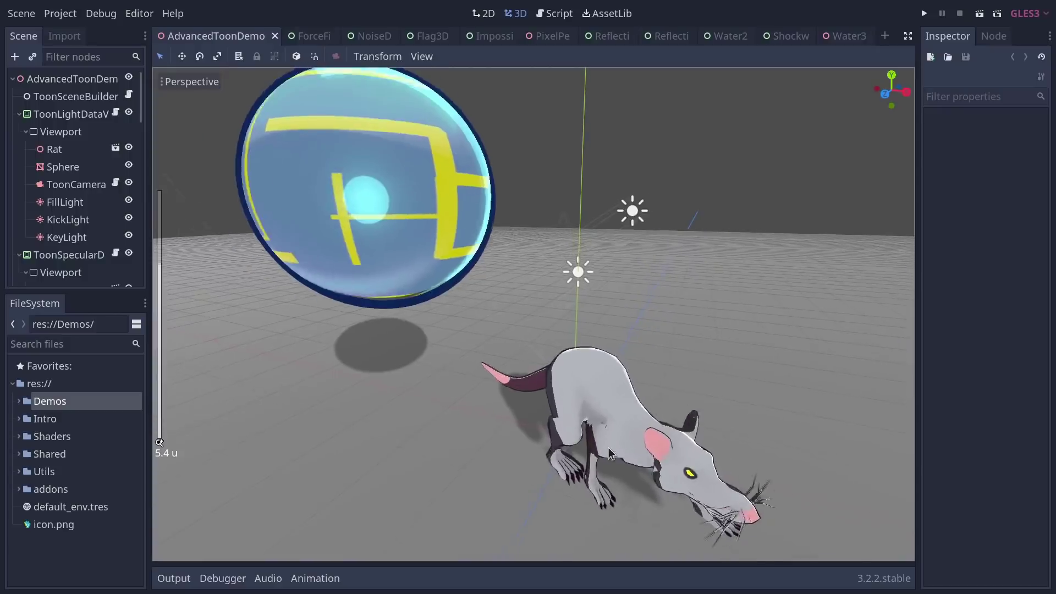
scroll(609, 454, "down", 6)
left_click(463, 266)
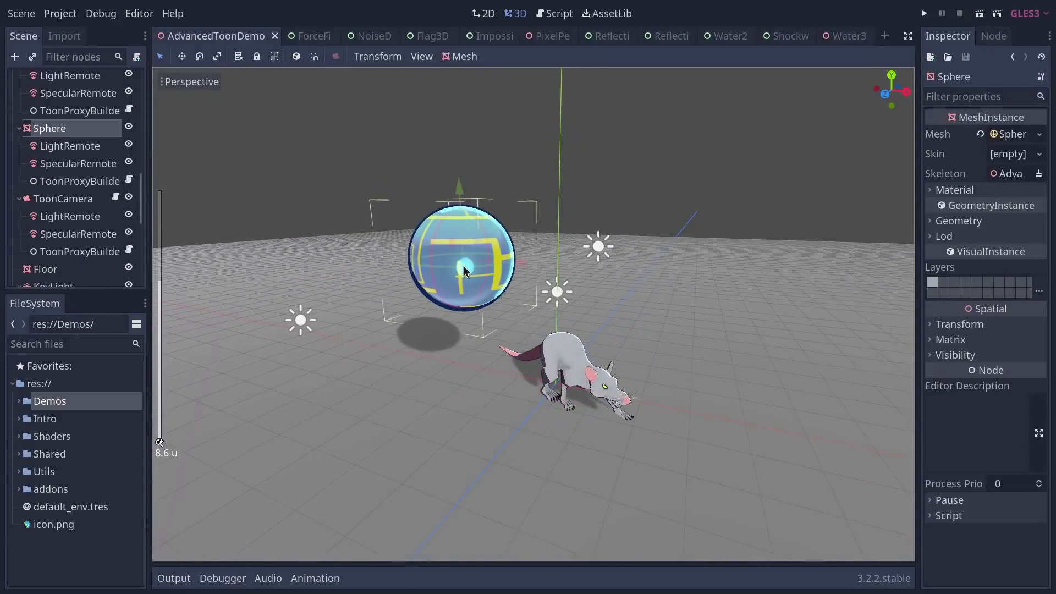
Drag the glass sphere right, then back left along X, and orbit around it.
left_click_drag(528, 269, 718, 317)
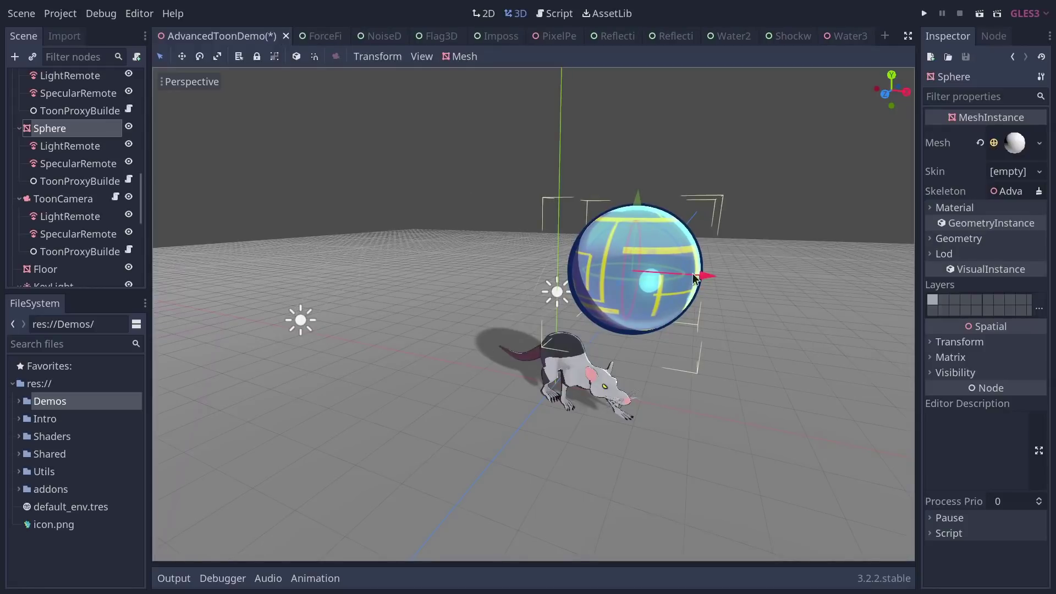
left_click_drag(704, 279, 489, 223)
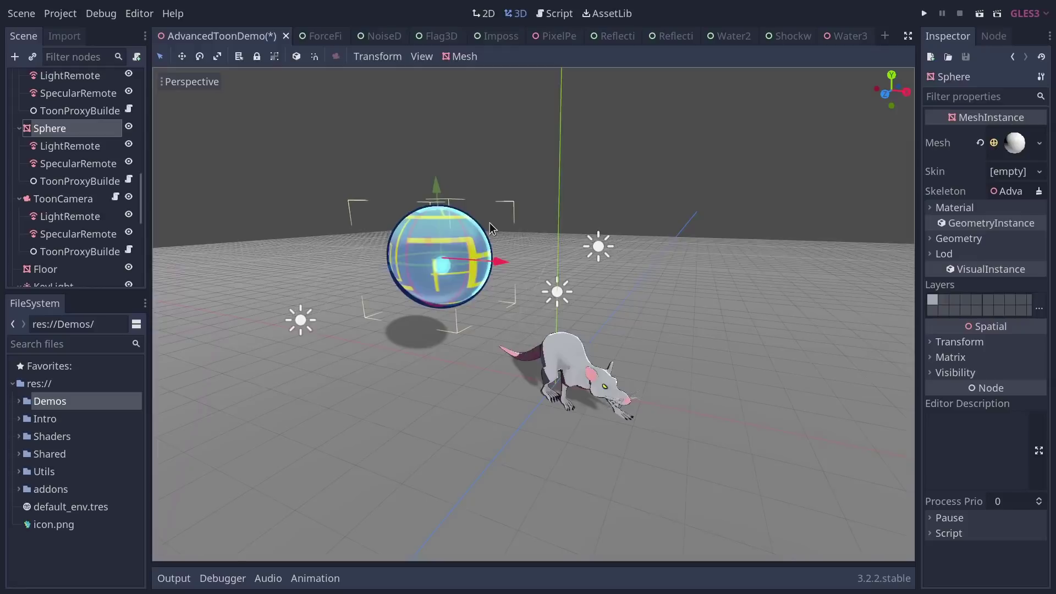
scroll(587, 334, "up", 3)
middle_click_drag(587, 334, 641, 437)
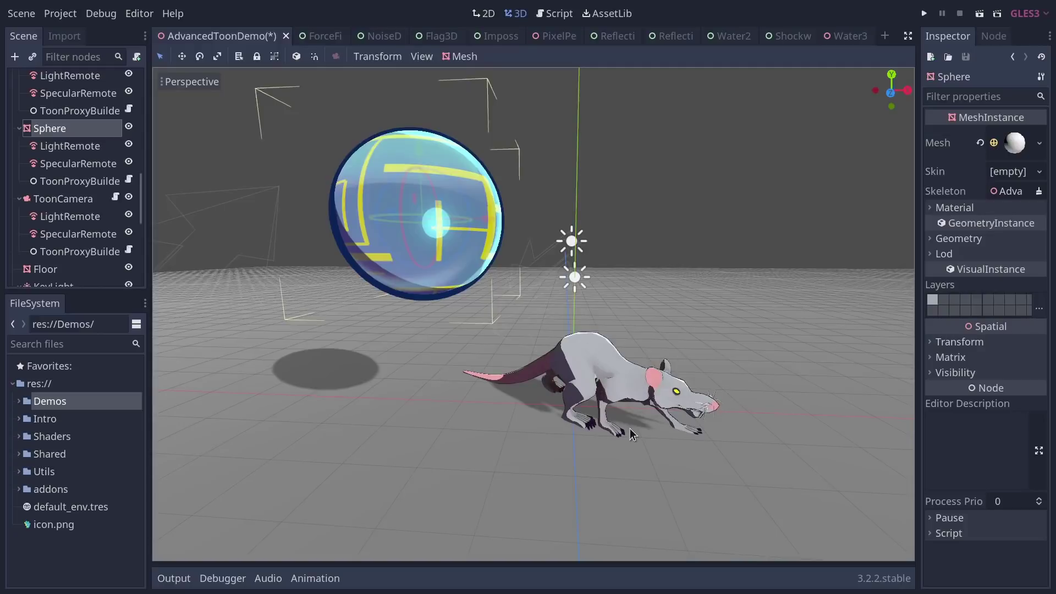
scroll(71, 169, "up", 5)
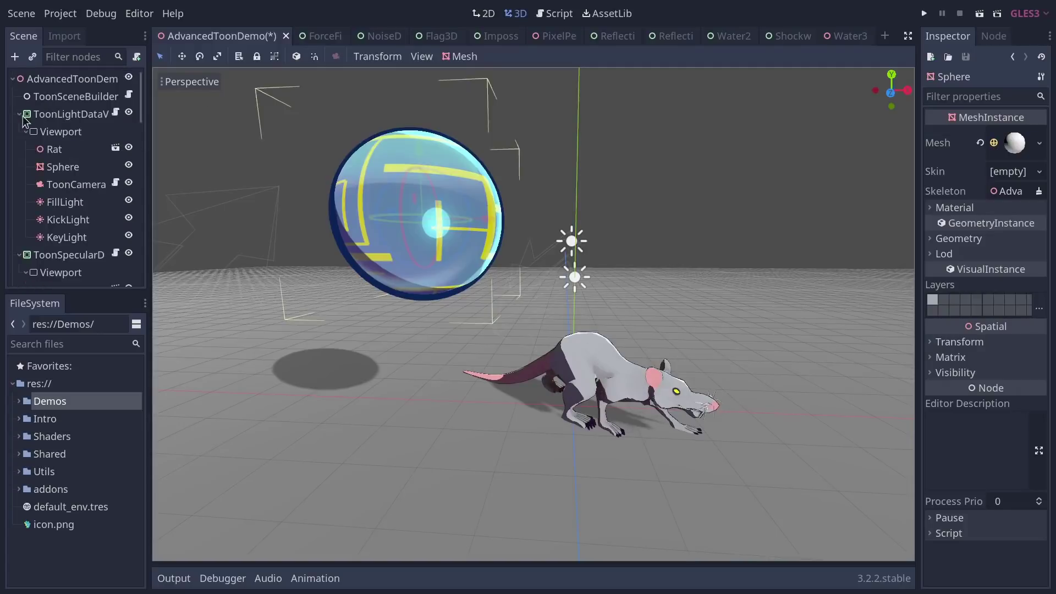
Select ToonLightDataV, ToonSceneBuilder and then the root node in the Scene dock.
left_click(23, 115)
left_click(55, 96)
left_click(62, 77)
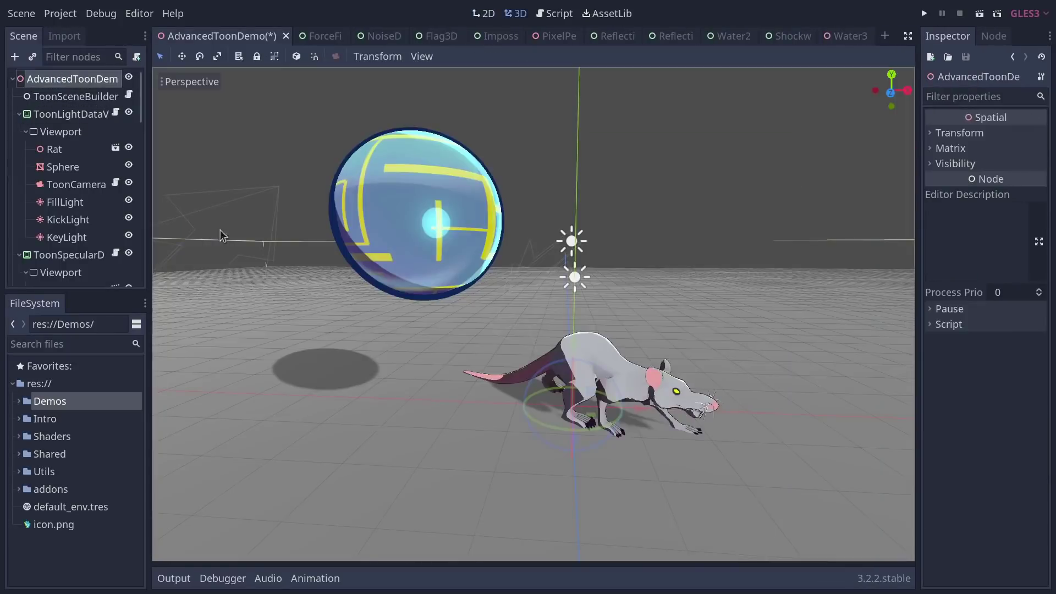
Close AdvancedToonDemo with Don't Save and run the ForceFieldDemo scene.
middle_click(227, 29)
left_click(435, 308)
key("F6")
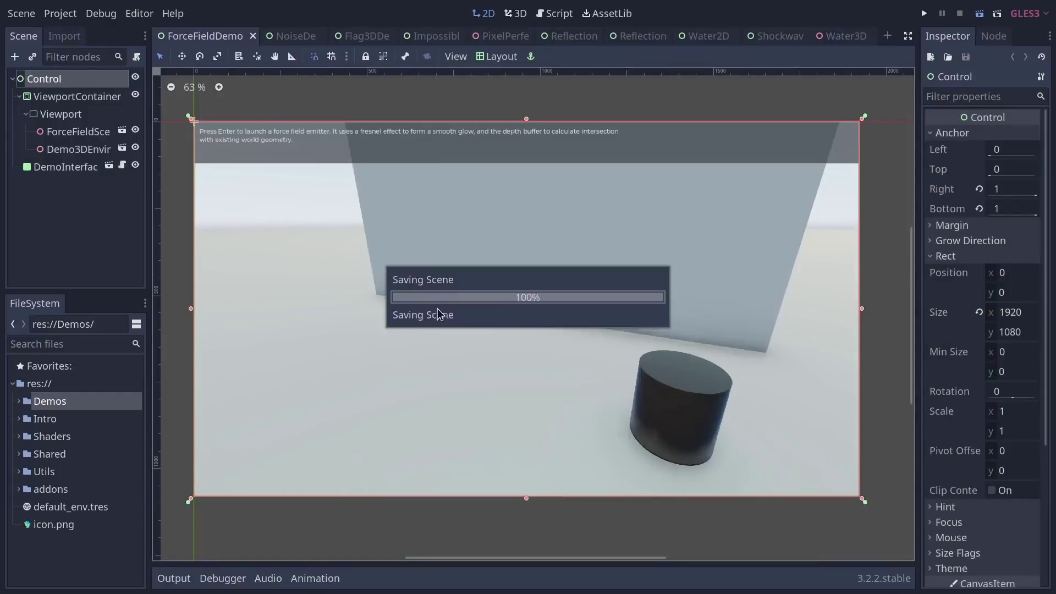
Trigger the force field emitter, then stop the demo and close ForceFieldDemo.
key("Return")
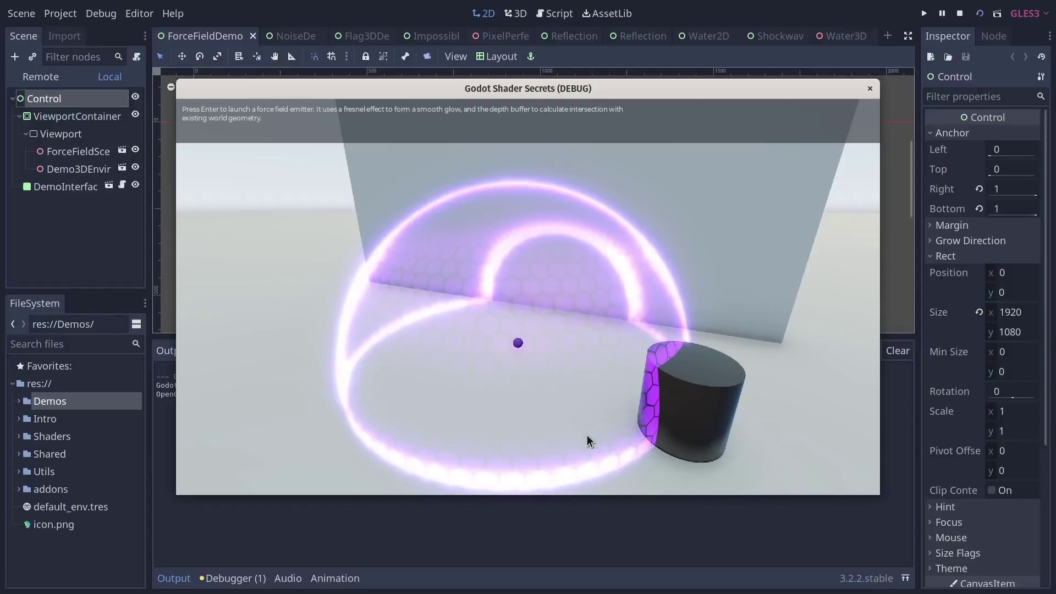
key("F8")
middle_click(187, 44)
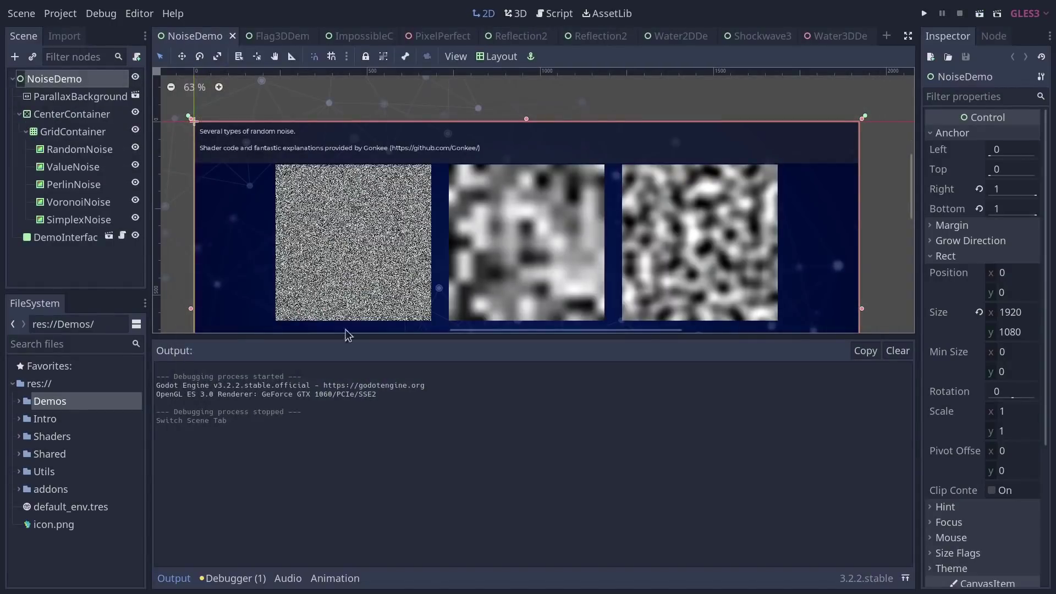
Hide the output log and frame all five noise textures on the canvas.
left_click(171, 578)
scroll(468, 358, "up", 1)
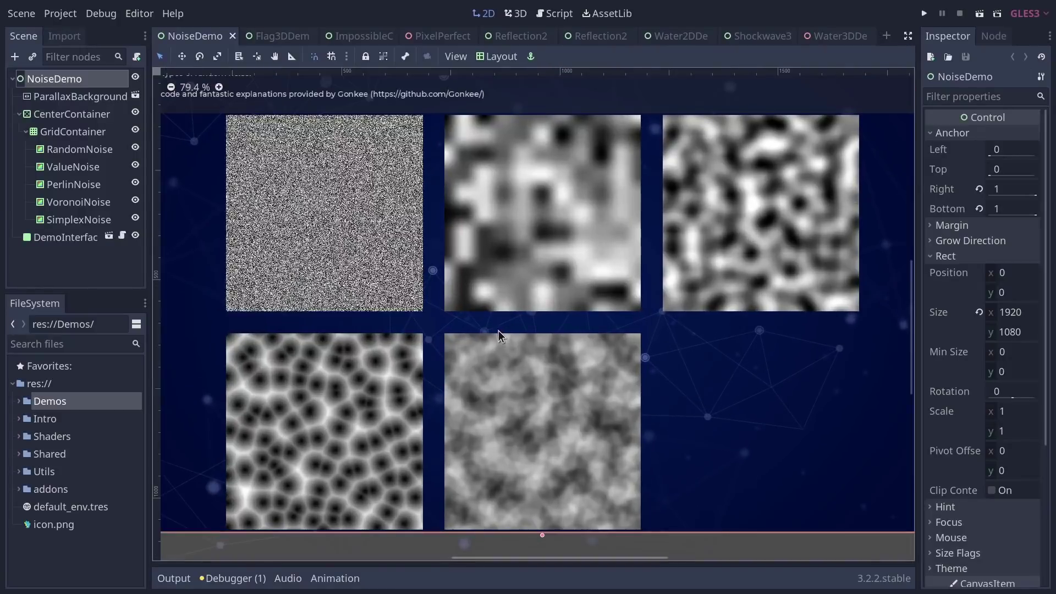
middle_click_drag(610, 305, 598, 316)
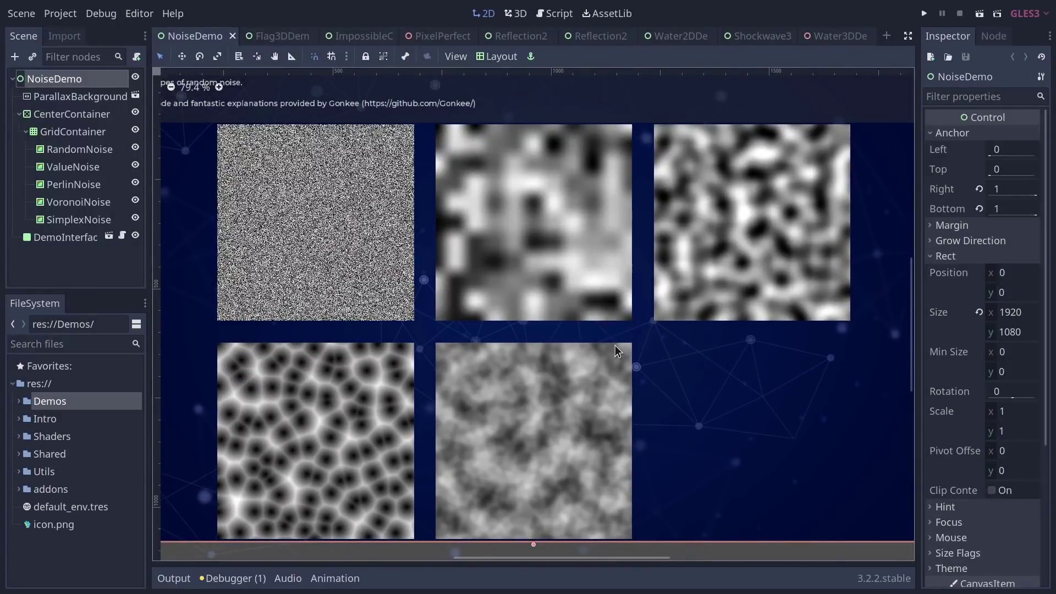
mouse_move(396, 163)
middle_mouse_down()
mouse_move(456, 189)
mouse_move(401, 177)
middle_mouse_up()
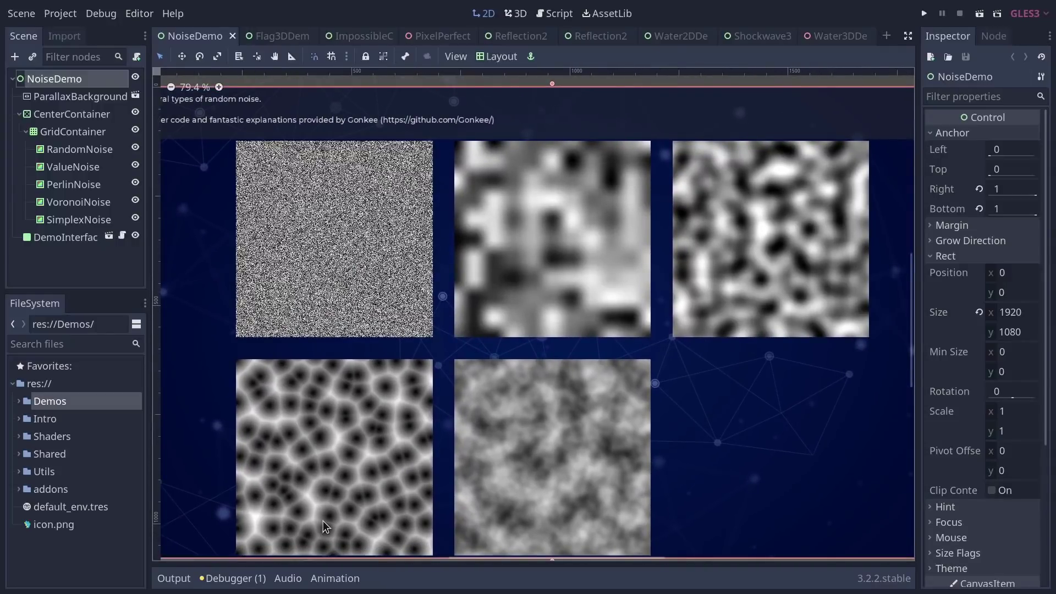
Select the RandomNoise, ValueNoise, PerlinNoise, VoronoiNoise and SimplexNoise nodes in turn.
left_click(364, 463)
left_click(94, 152)
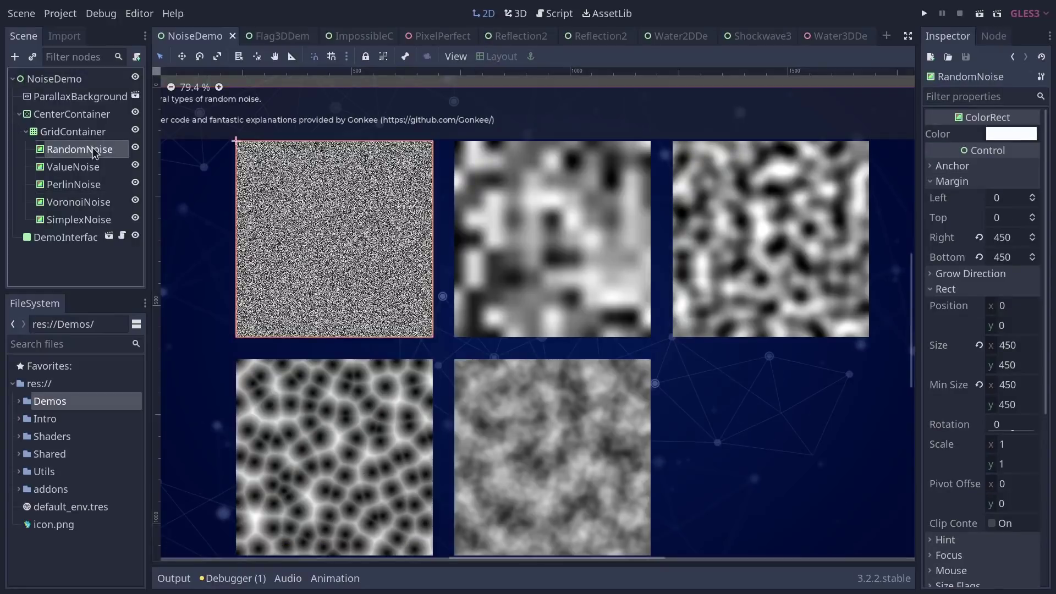
left_click(71, 167)
left_click(81, 185)
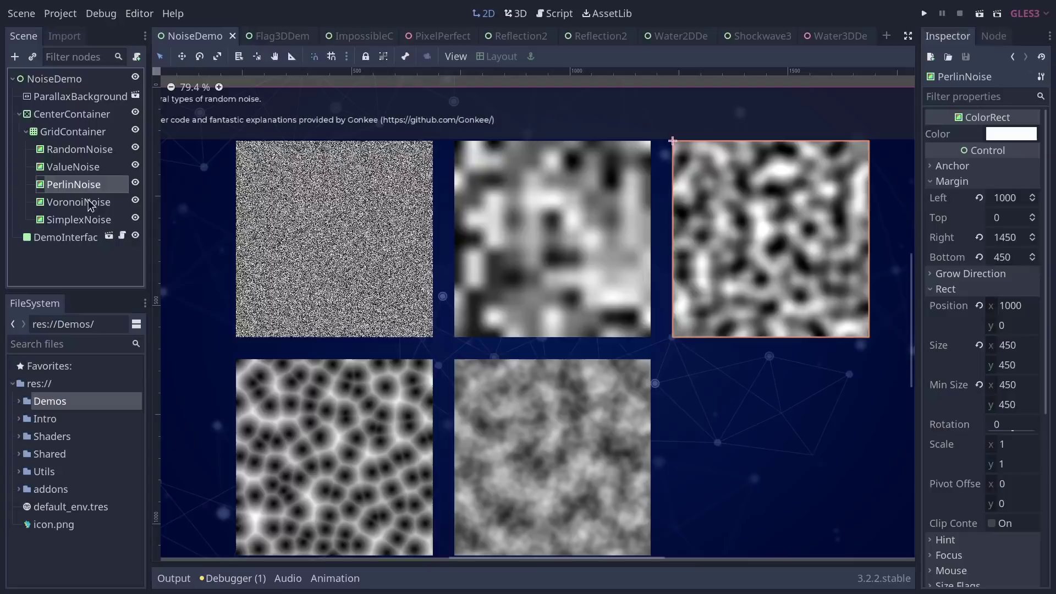
left_click(92, 206)
left_click(84, 221)
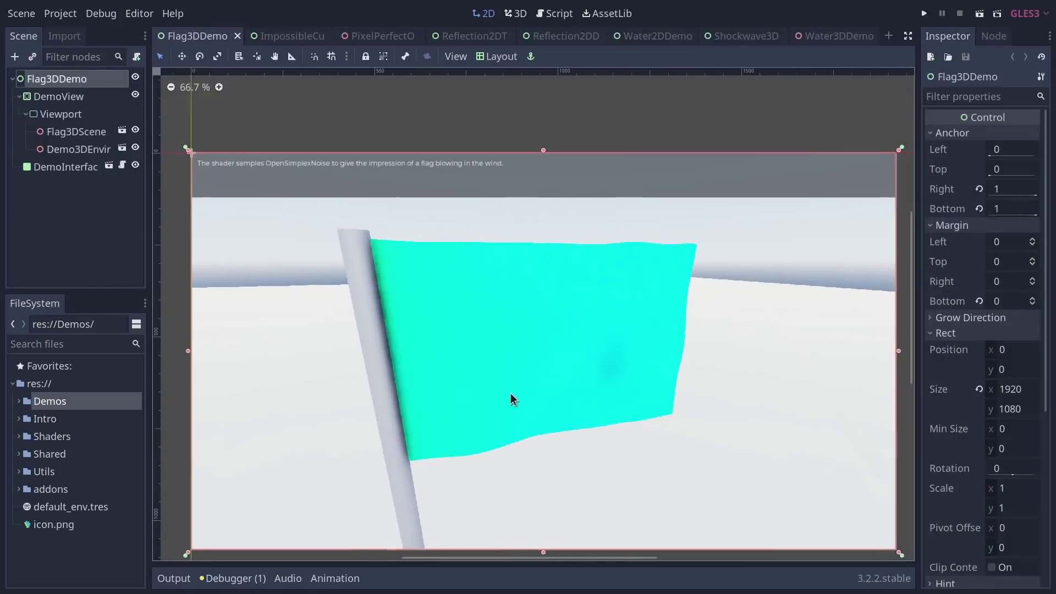
Pan the canvas to frame the waving cyan flag in Flag3DDemo.
middle_click_drag(528, 390, 503, 348)
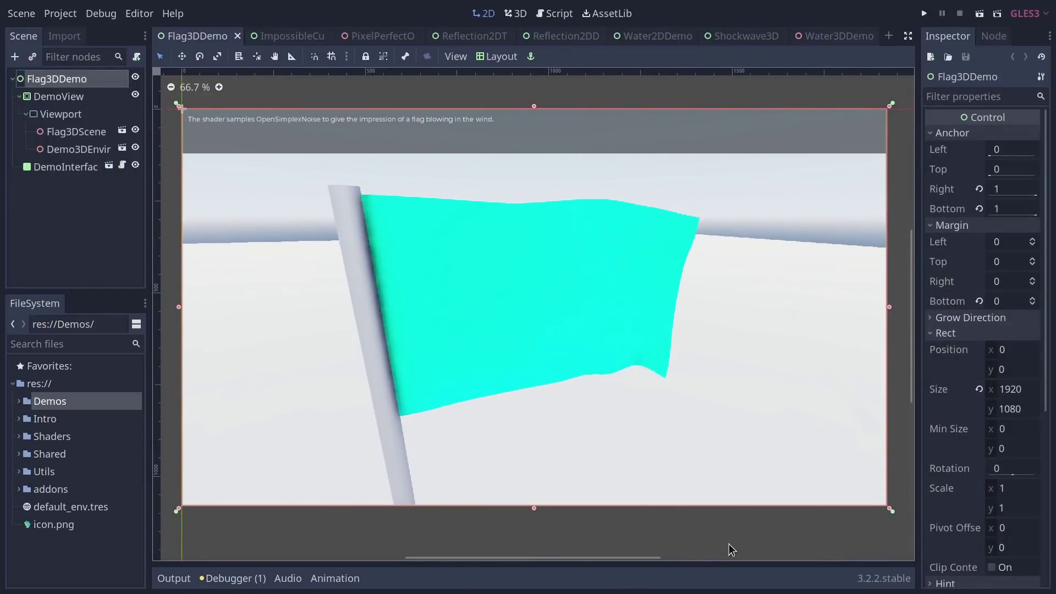
middle_click_drag(605, 460, 593, 466)
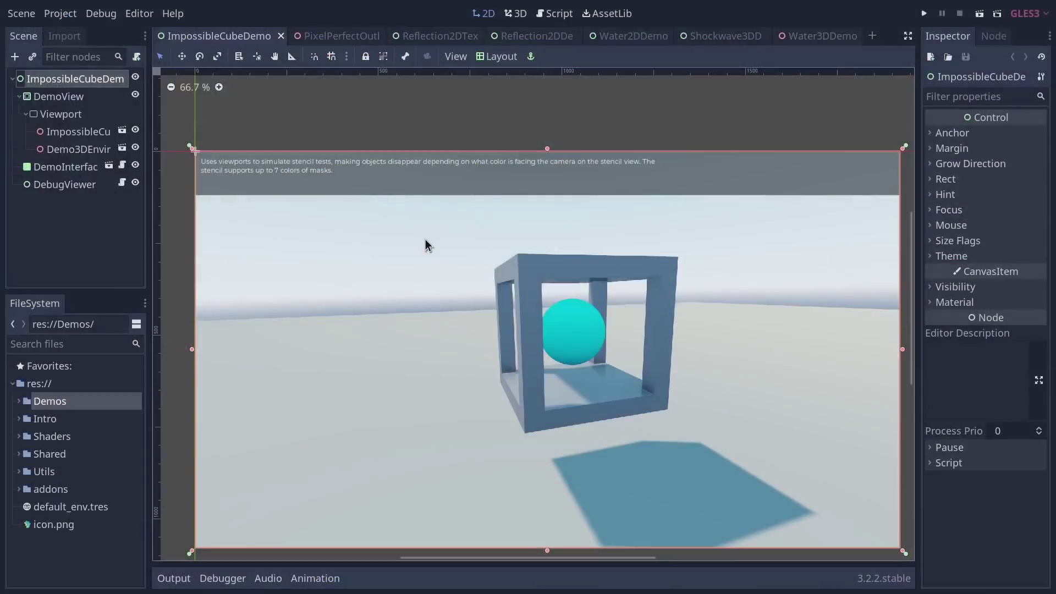
Open the ImpossibleCubeBase scene and inspect its StencilView viewport node.
left_click(108, 133)
left_click(122, 132)
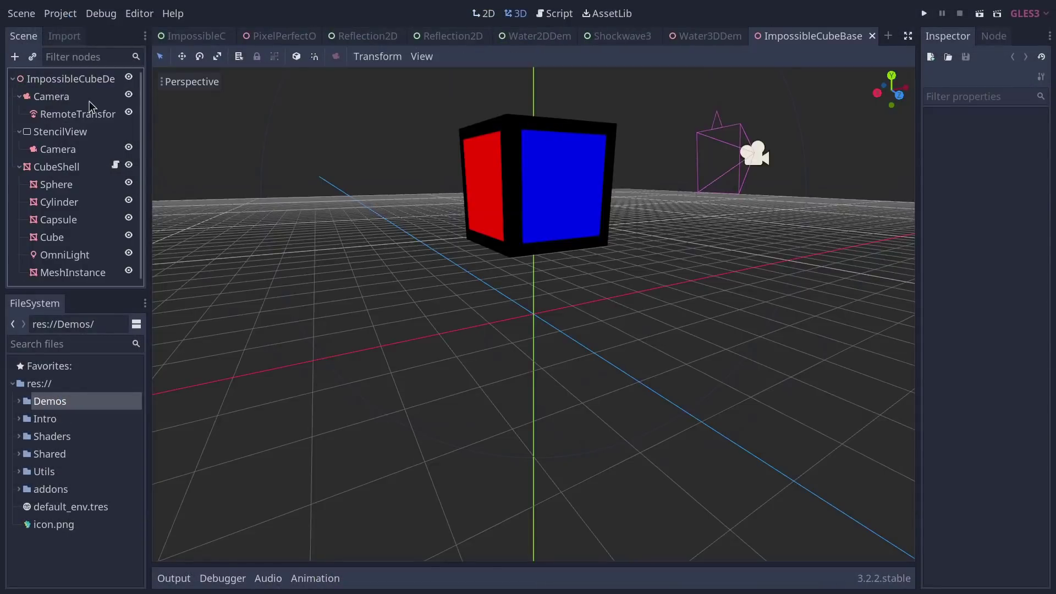
left_click(61, 132)
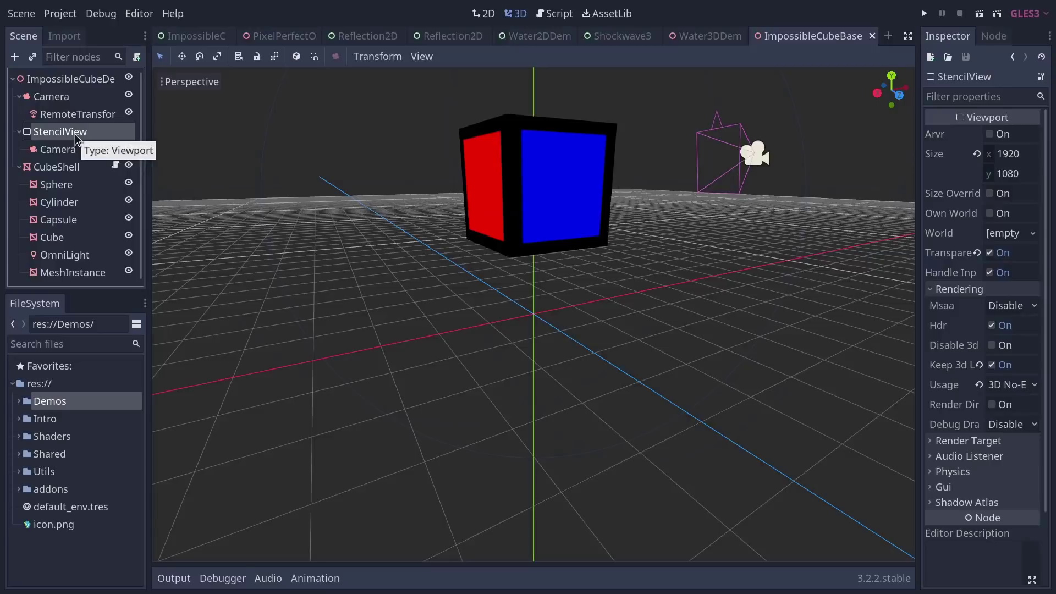
Close ImpossibleCubeBase, run ImpossibleCubeDemo, and hide the output log.
left_click(871, 36)
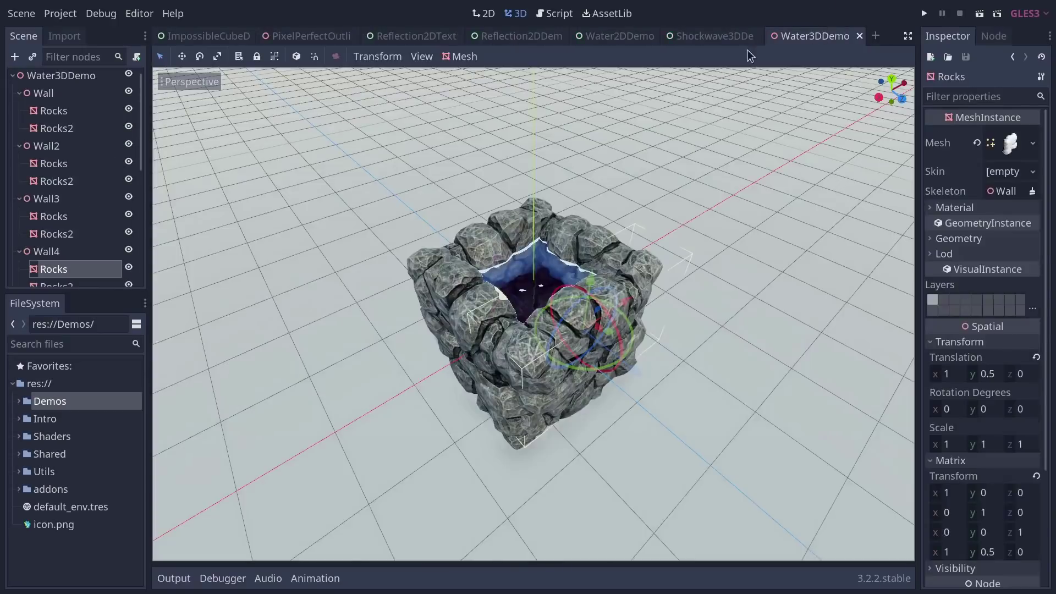
left_click(169, 36)
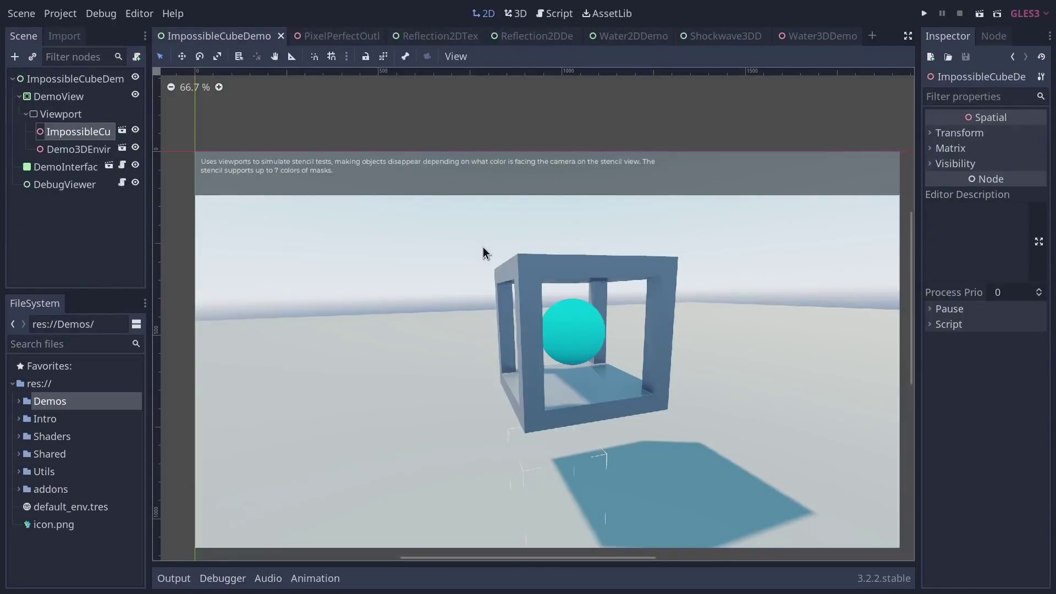
key("F6")
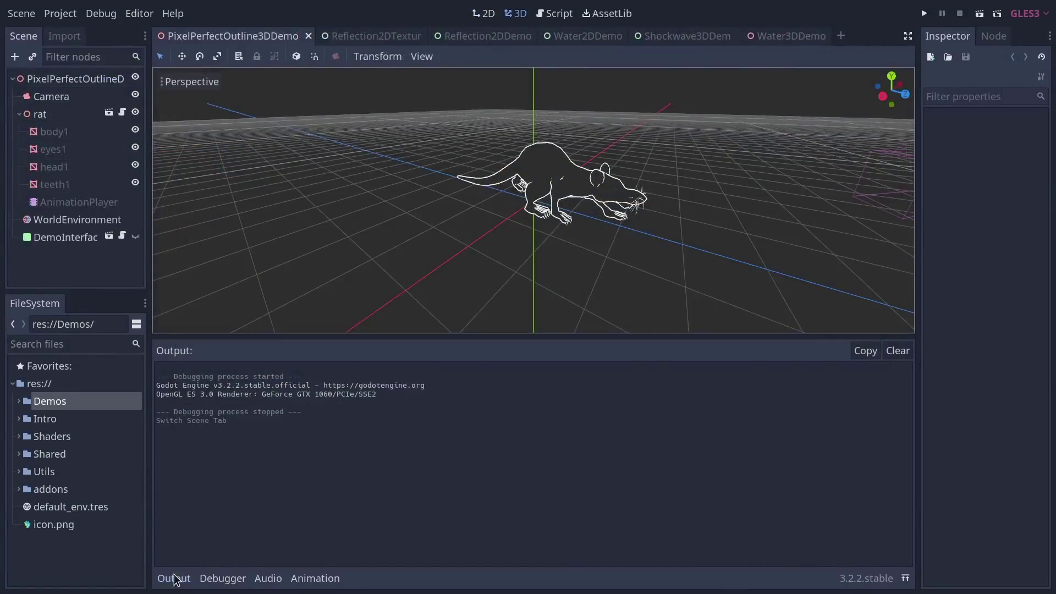
left_click(175, 578)
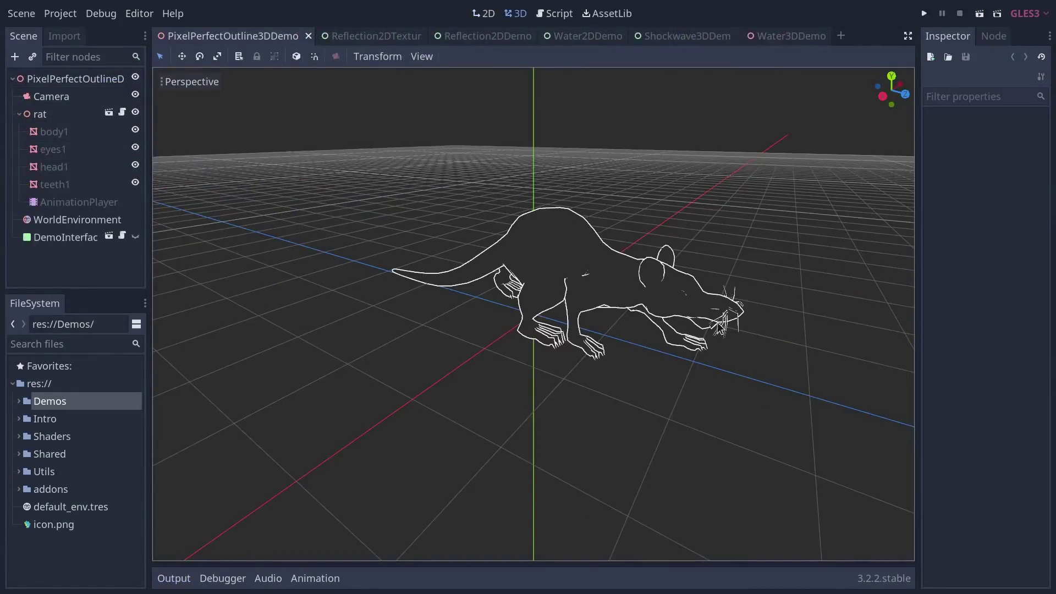
scroll(718, 327, "up", 5)
scroll(794, 300, "down", 6)
scroll(791, 303, "up", 5)
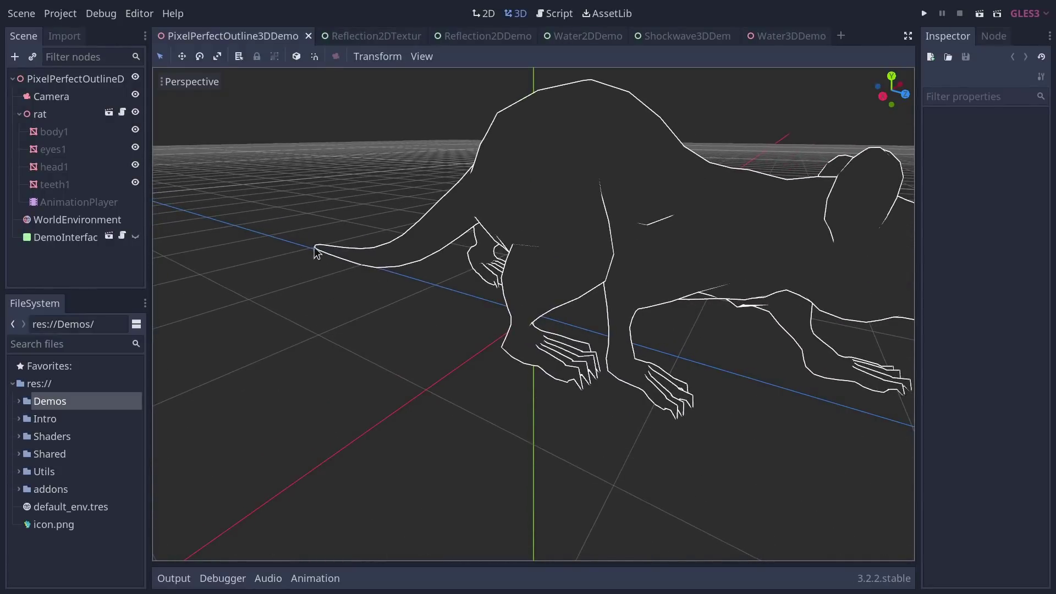
scroll(480, 238, "up", 3)
scroll(505, 245, "down", 8)
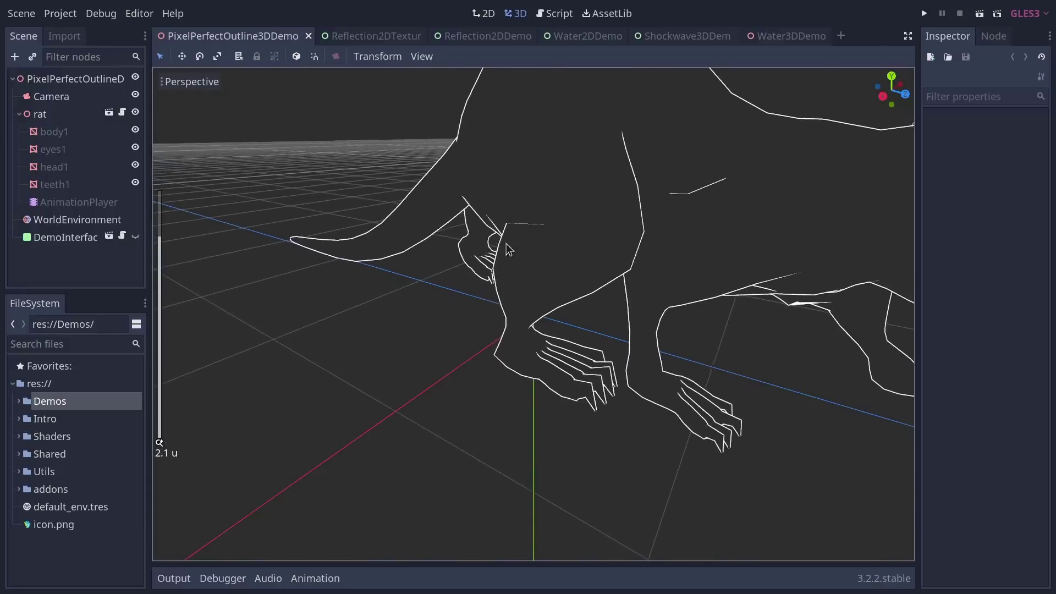
scroll(523, 226, "up", 10)
scroll(525, 208, "down", 11)
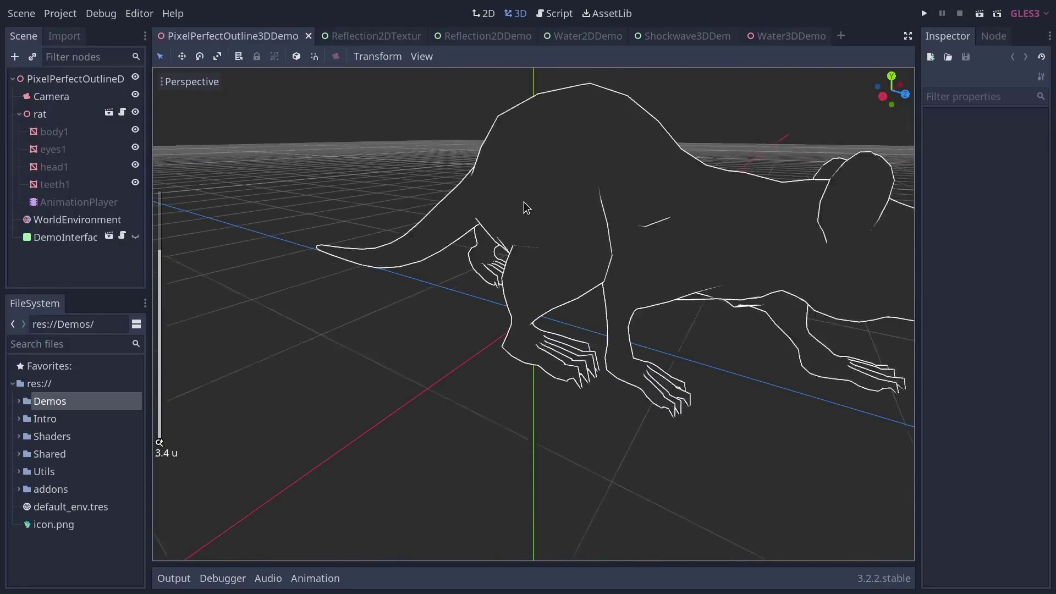
middle_click_drag(525, 207, 436, 270)
scroll(486, 263, "up", 12)
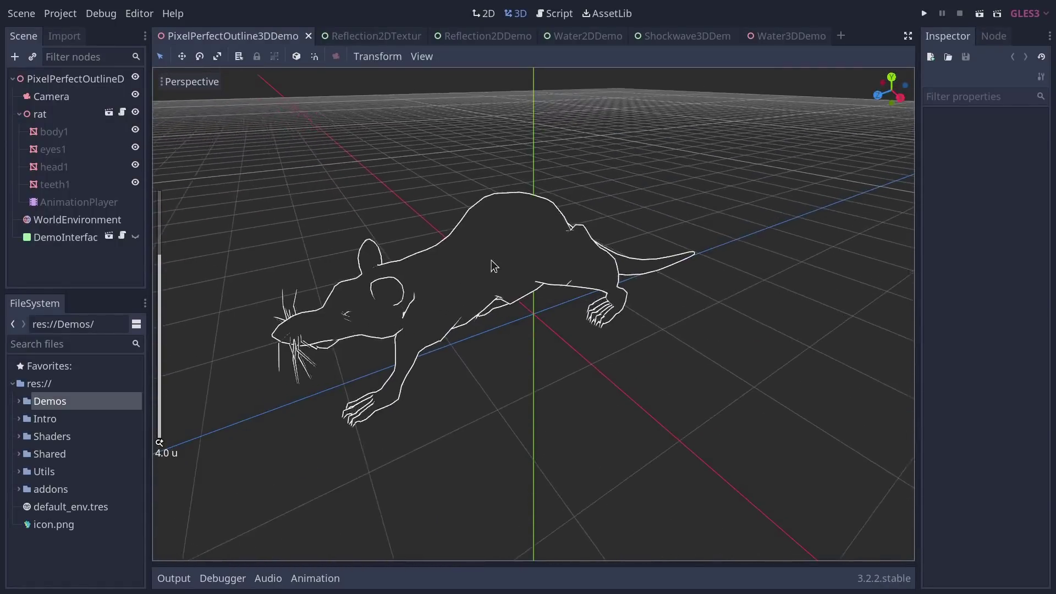
scroll(486, 245, "down", 10)
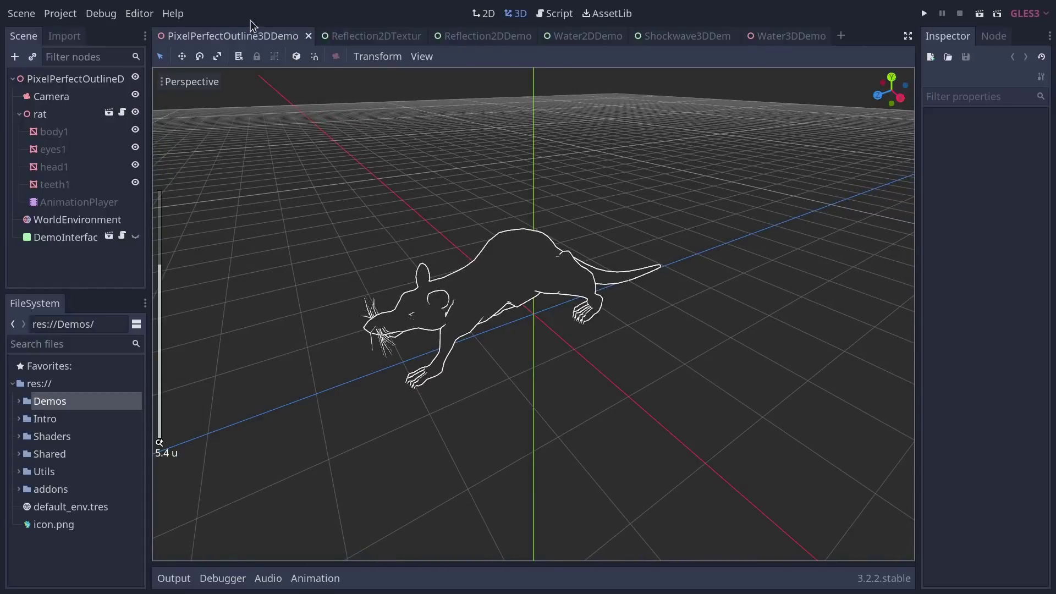
left_click(309, 35)
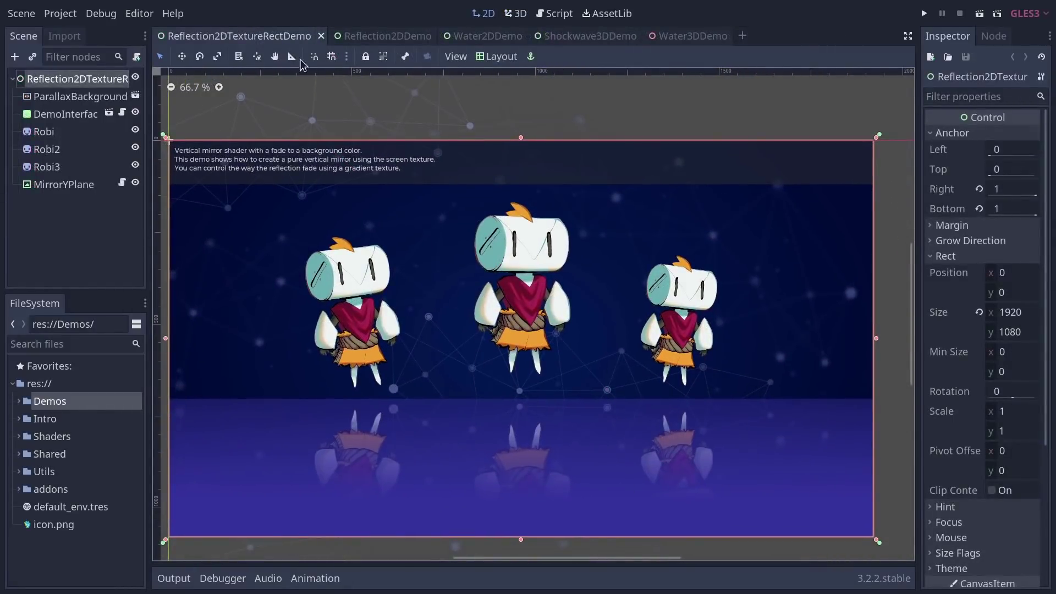
Close both Reflection2D demos, open WaterSidescroll2DDemo via a 'water' quick search, then close it.
middle_click(270, 43)
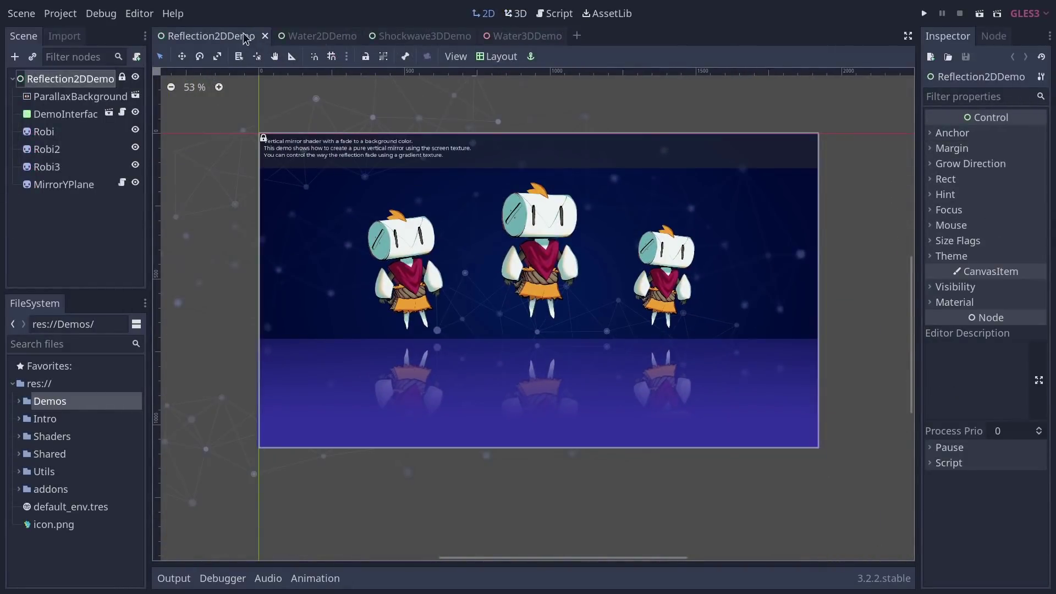
middle_click(245, 38)
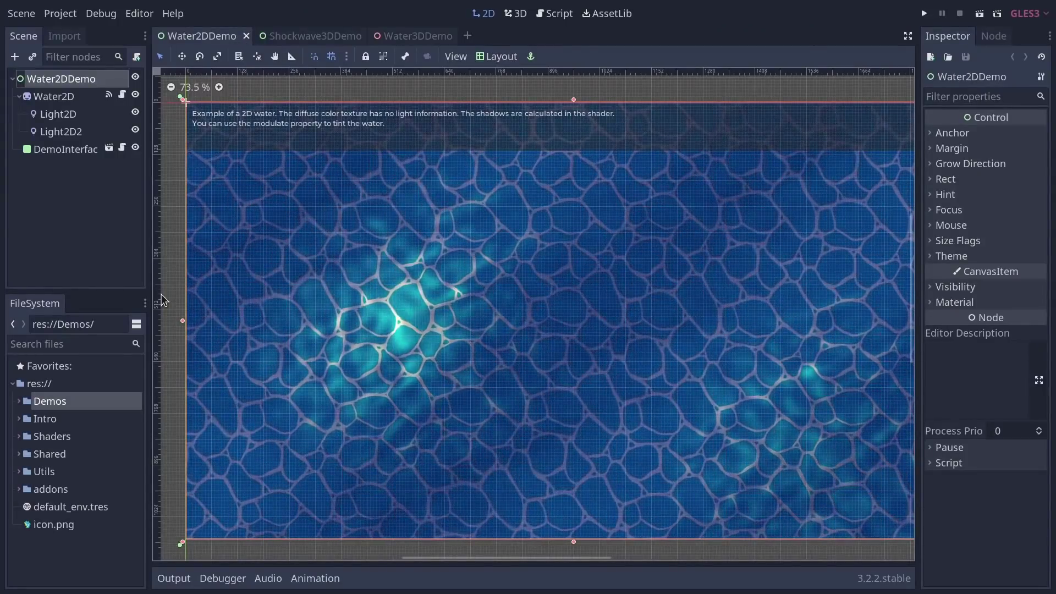
key("ctrl+shift+o")
type("water")
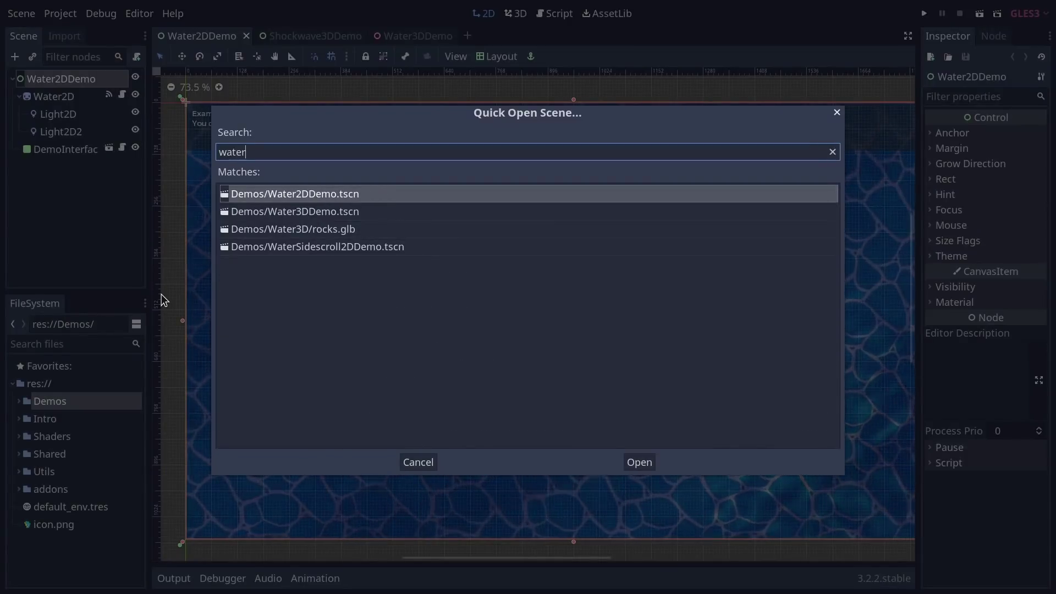
key("Down")
key("Down")
key("Down")
key("Return")
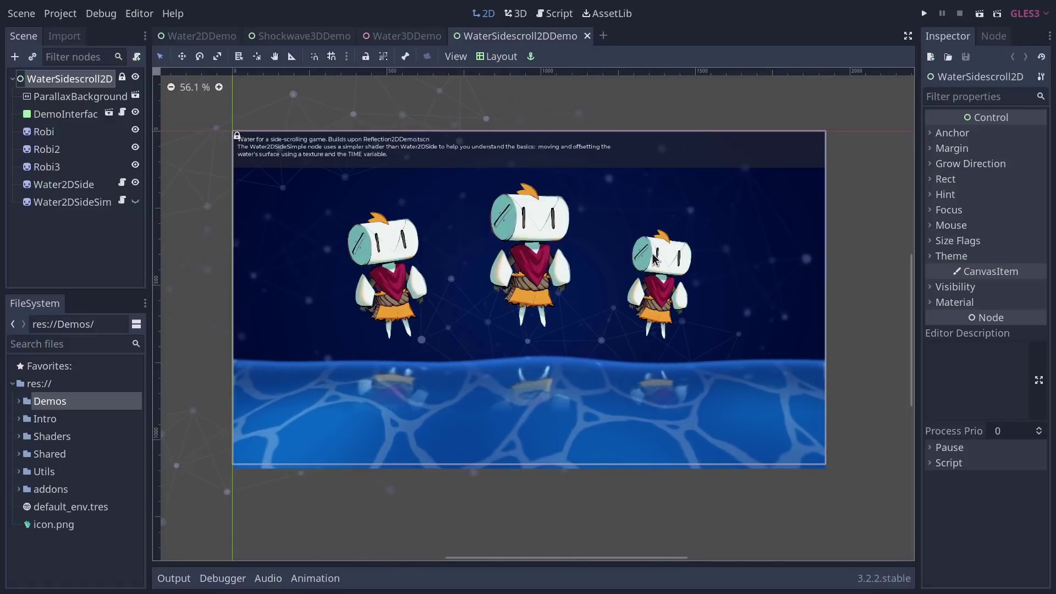
middle_click(524, 43)
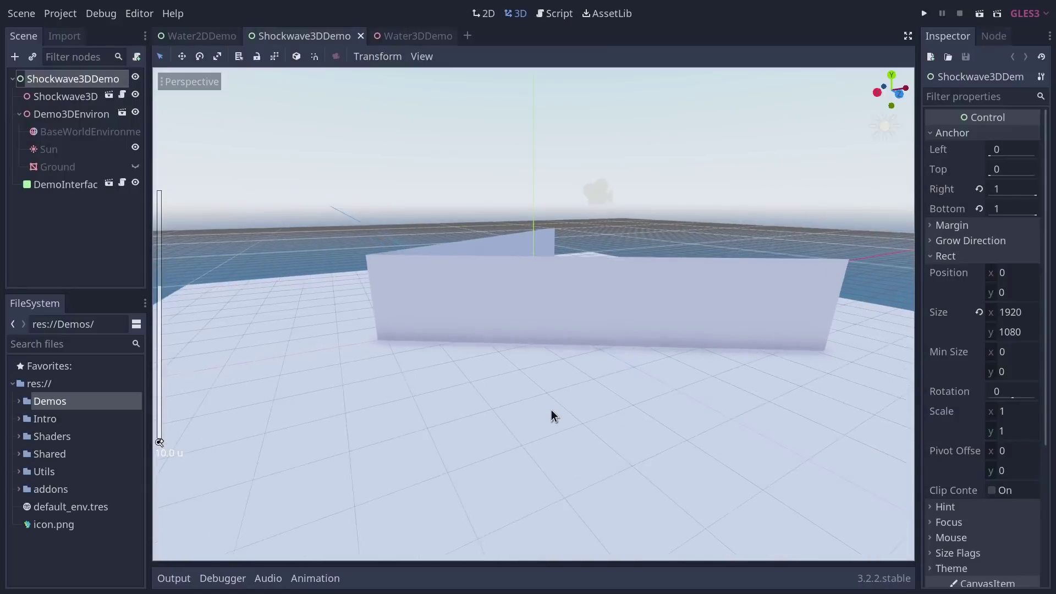
Play the Shockwave3DDemo scene with F6 and fire a shockwave with Enter.
key("F6")
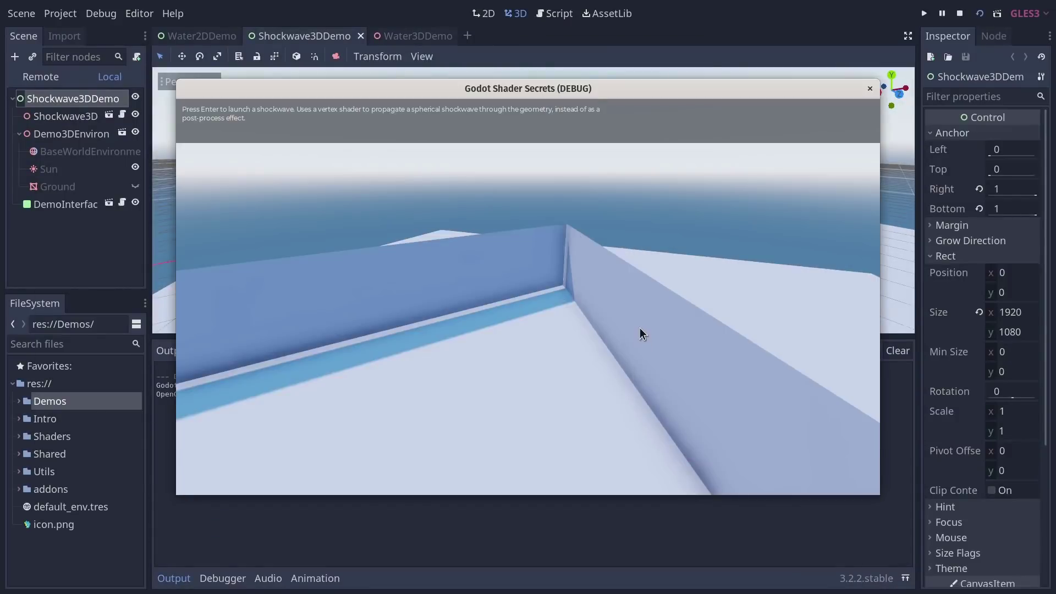
key("Return")
key("Return")
key("Return")
key("Return")
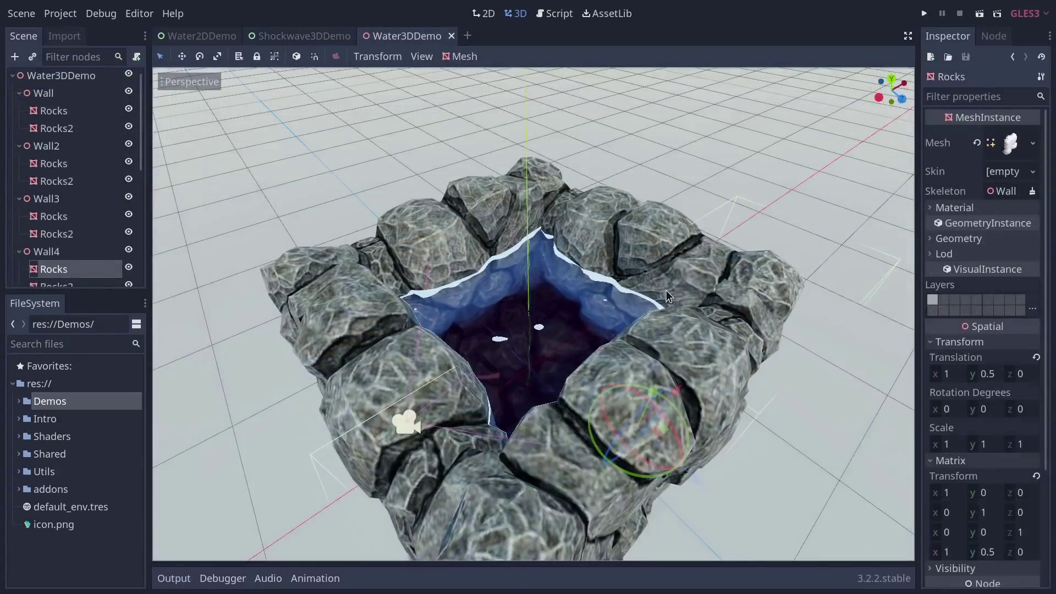
Orbit and zoom the viewport to look down into the rock well's water.
middle_click_drag(672, 176, 553, 239)
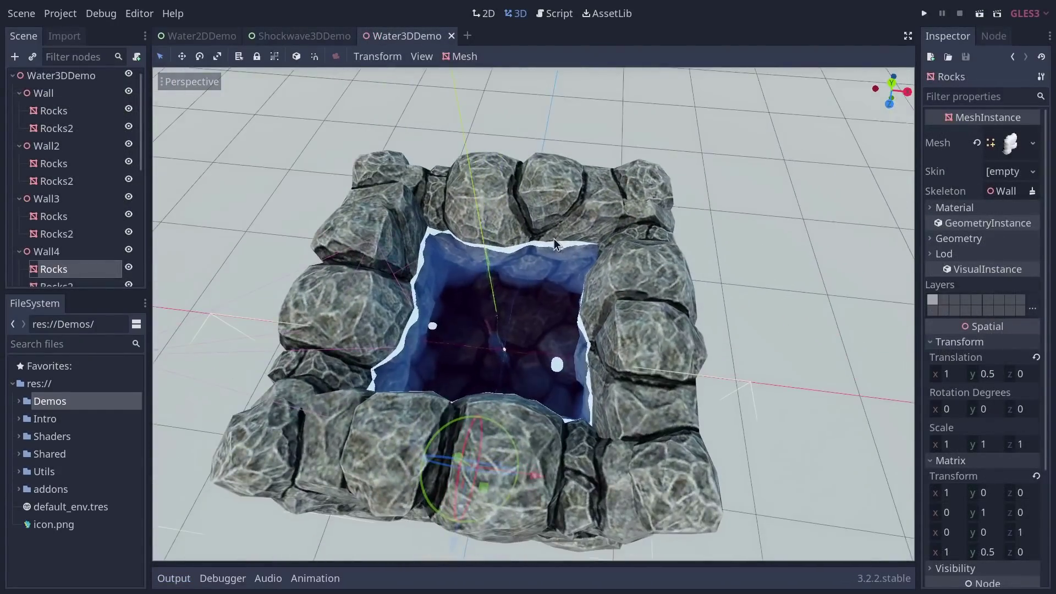
scroll(558, 286, "up", 5)
middle_click_drag(558, 286, 510, 394)
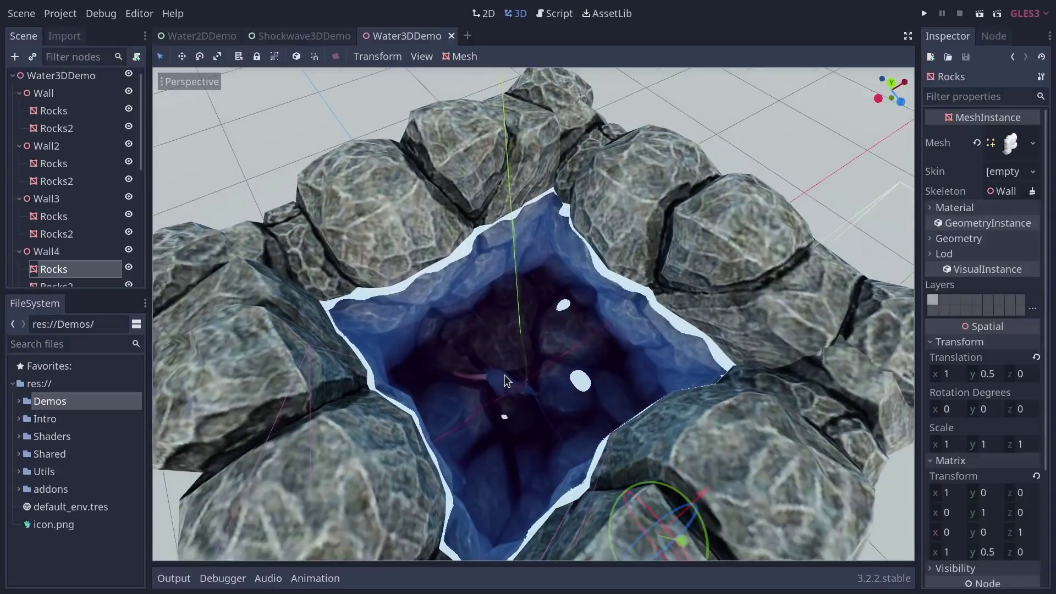
scroll(511, 396, "down", 5)
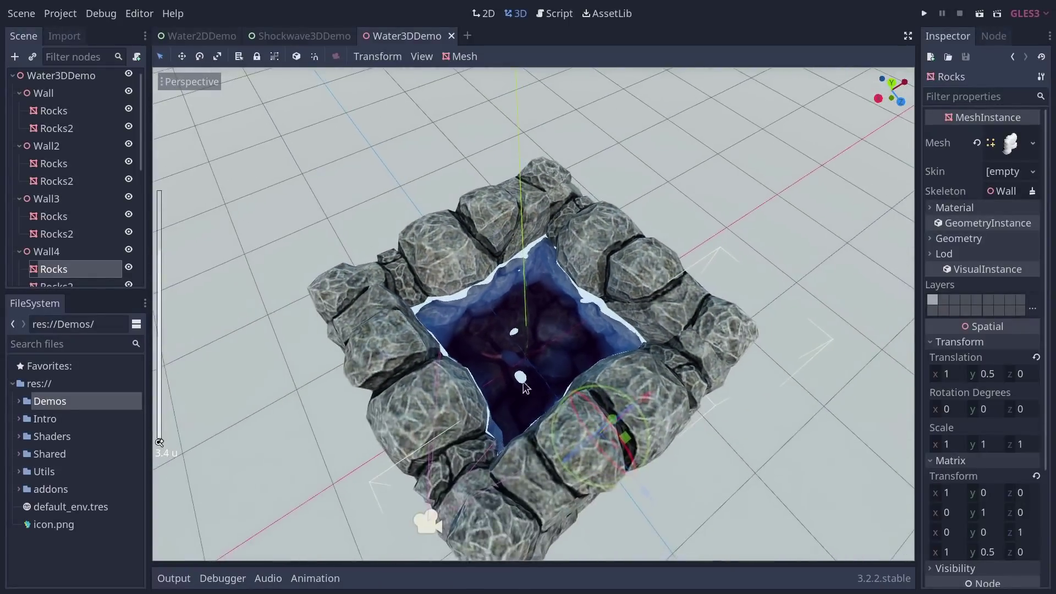
middle_click_drag(511, 396, 519, 394)
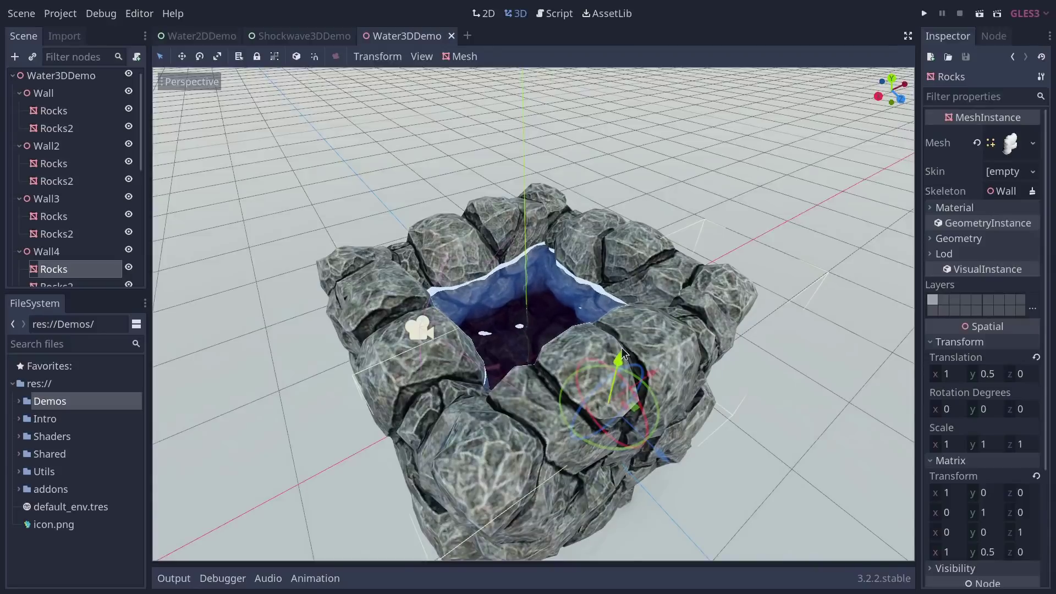
Slide a Rocks mesh out of the wall, undo it, then go to the GitHub foam issue.
left_click_drag(652, 459, 611, 351)
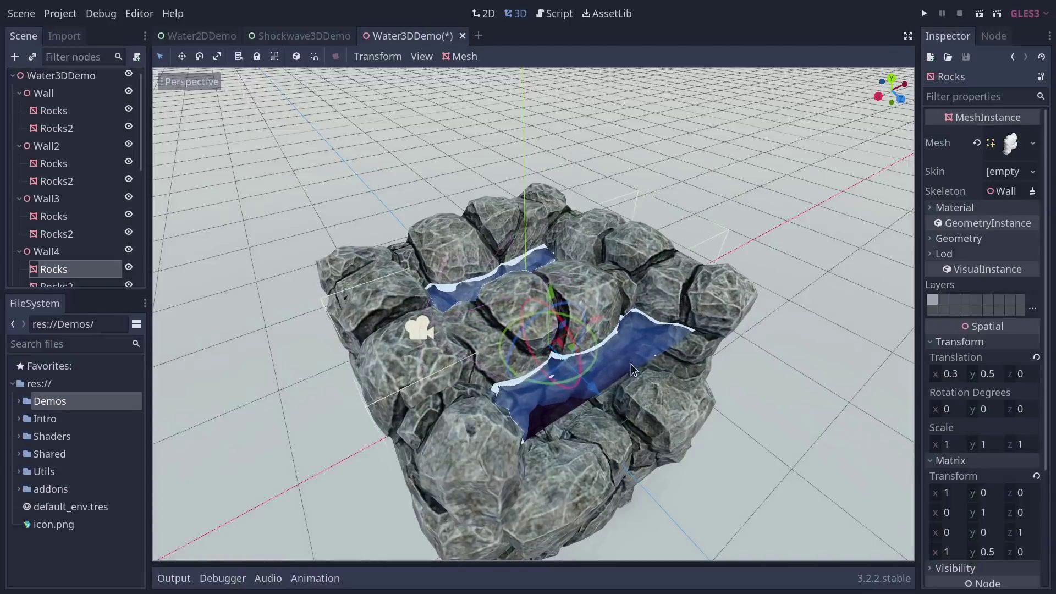
key("ctrl+z")
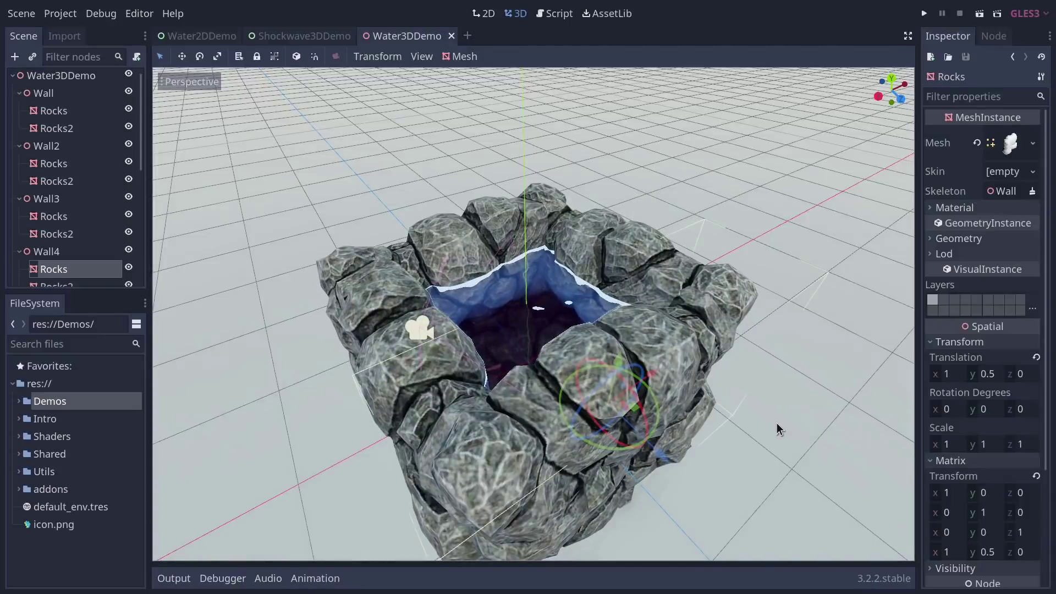
key("alt+Tab")
scroll(702, 423, "up", 3)
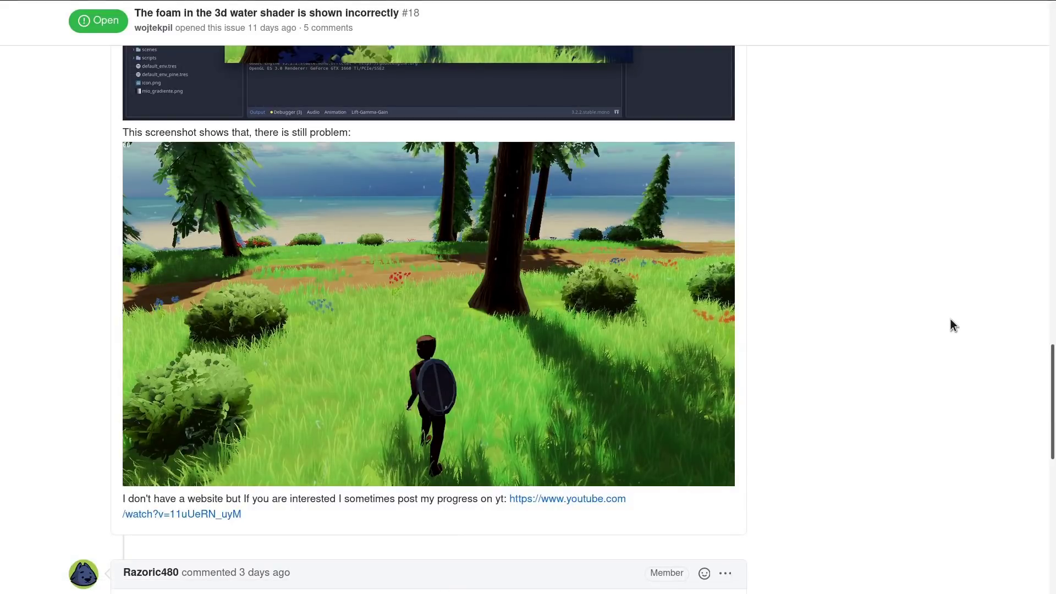
scroll(953, 318, "up", 9)
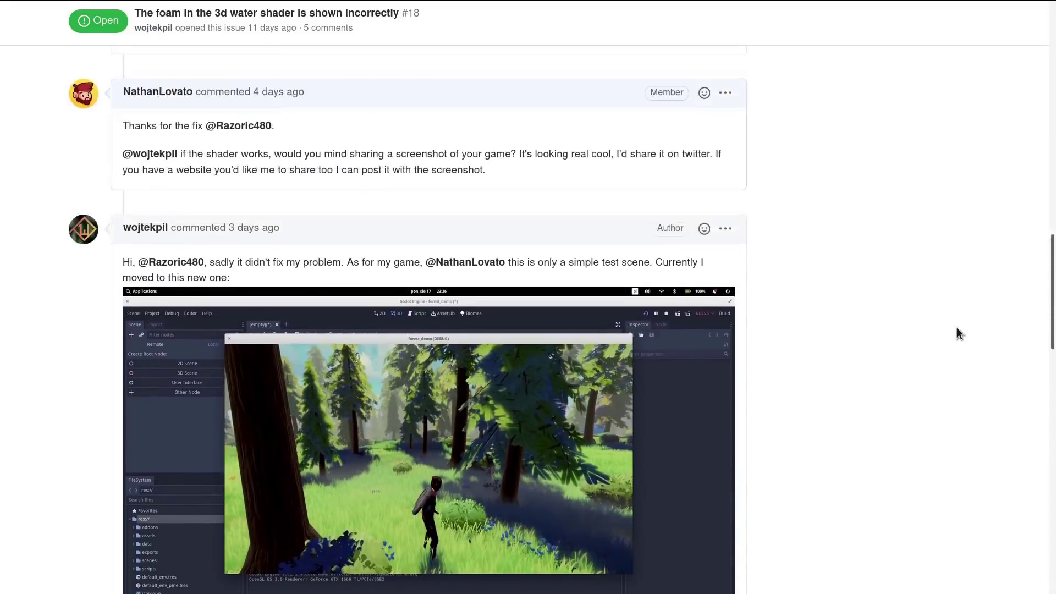
scroll(956, 352, "up", 10)
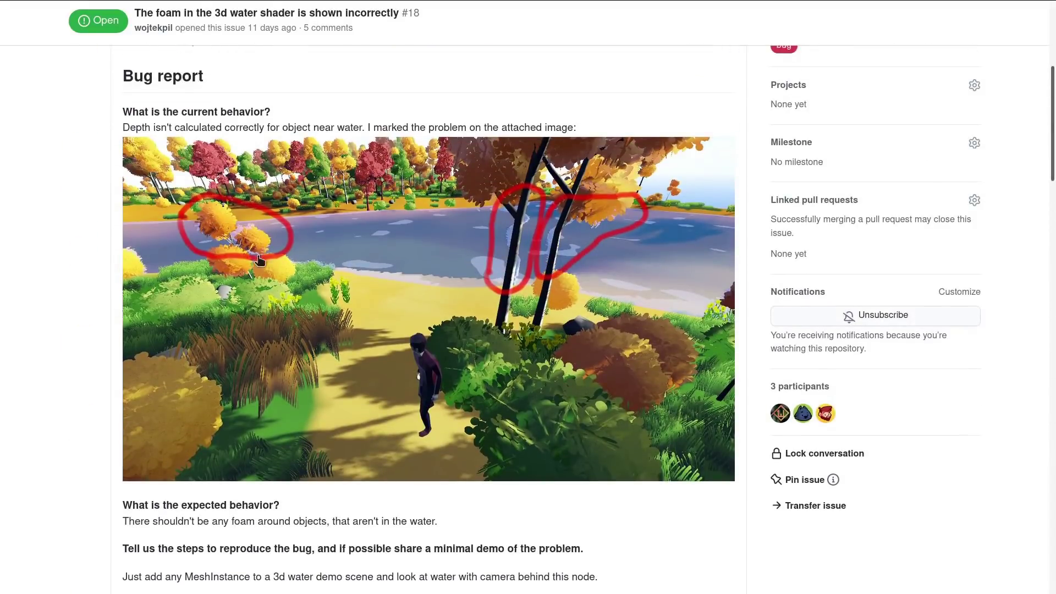
scroll(646, 292, "down", 15)
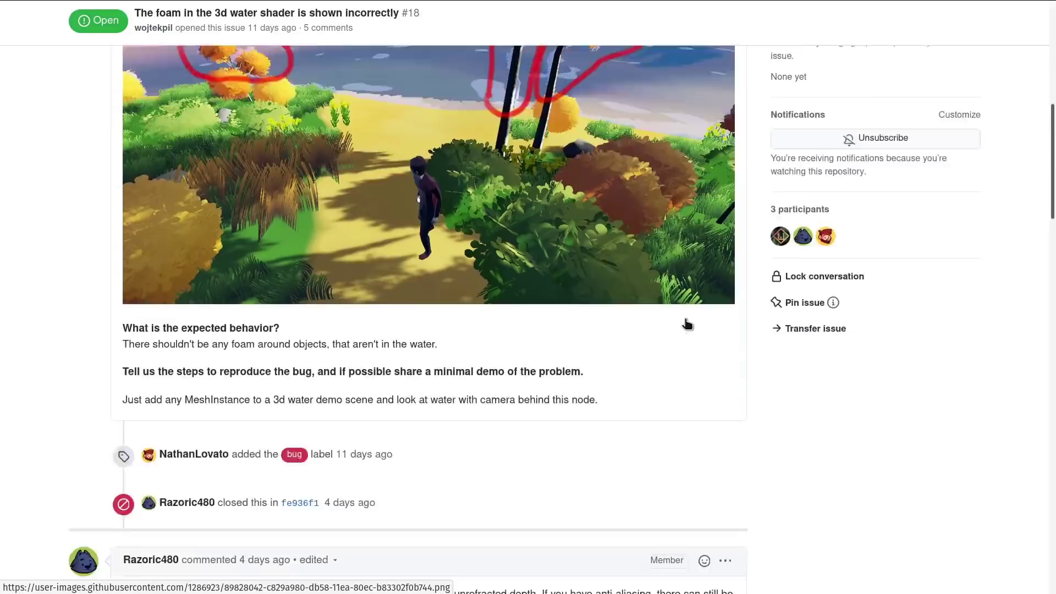
scroll(688, 308, "down", 7)
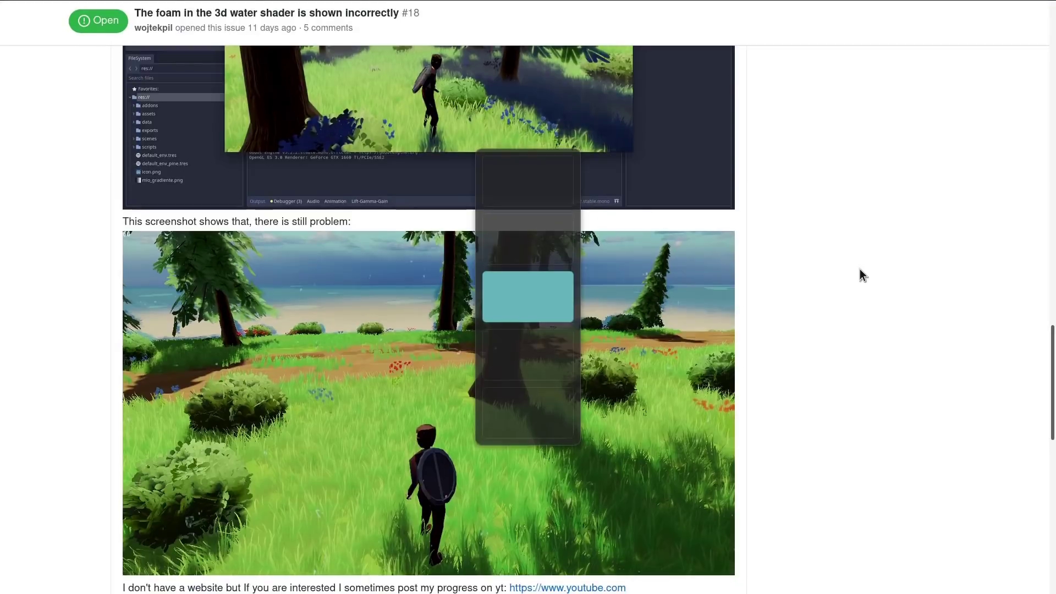
key("Home")
scroll(859, 269, "up", 1)
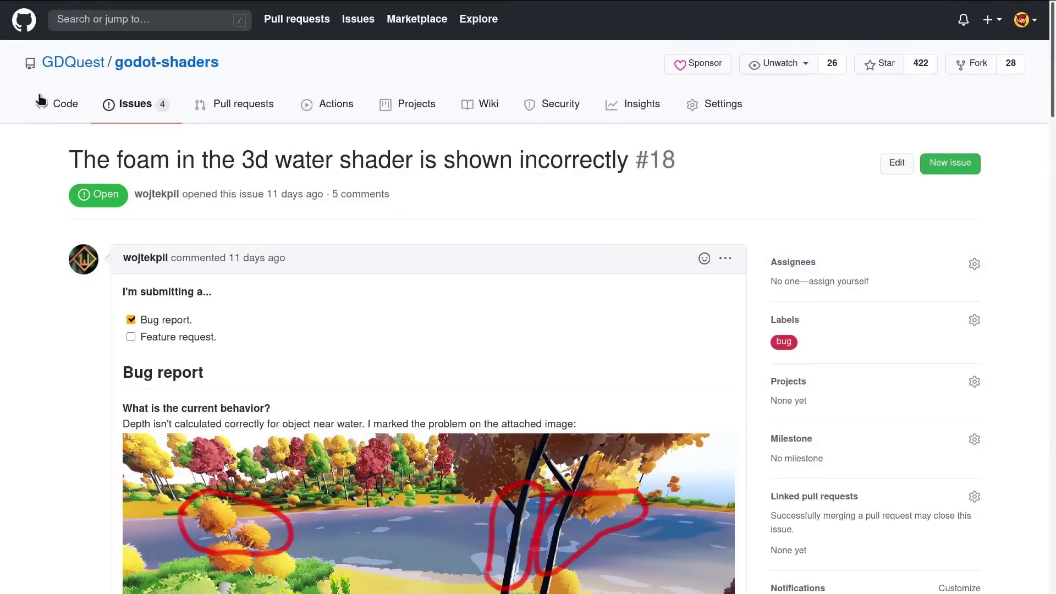
Open the godot-shaders code page, star then unstar it, and move to the GDQuest courses tab.
left_click(41, 102)
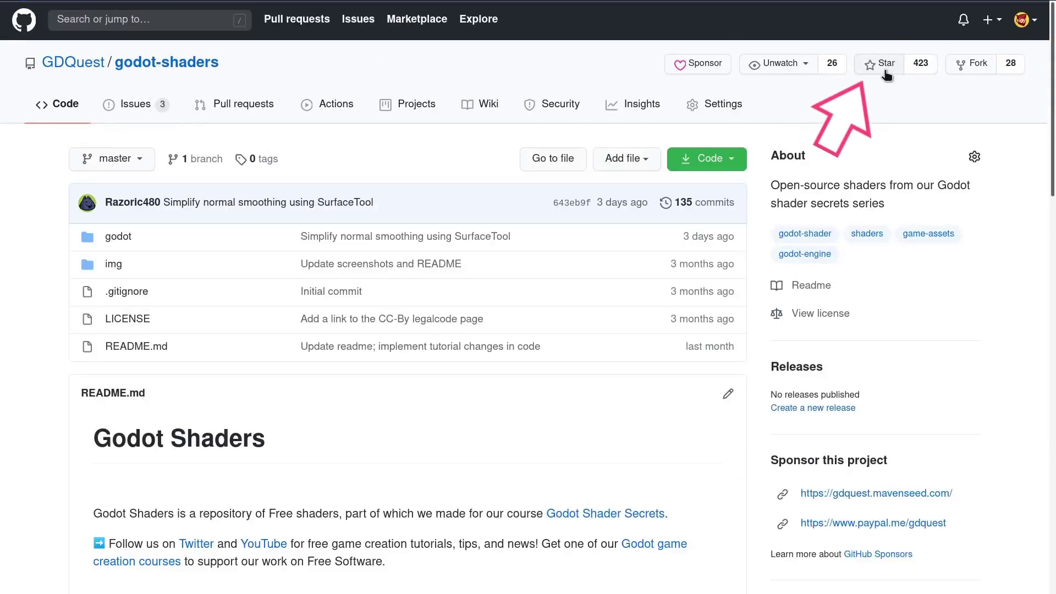
left_click(883, 65)
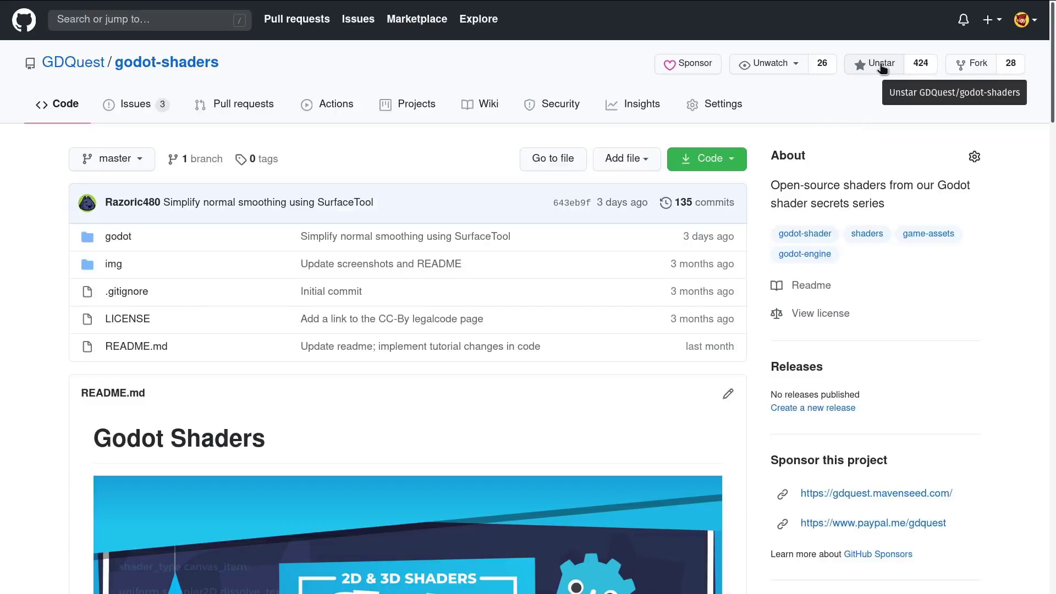
left_click(881, 67)
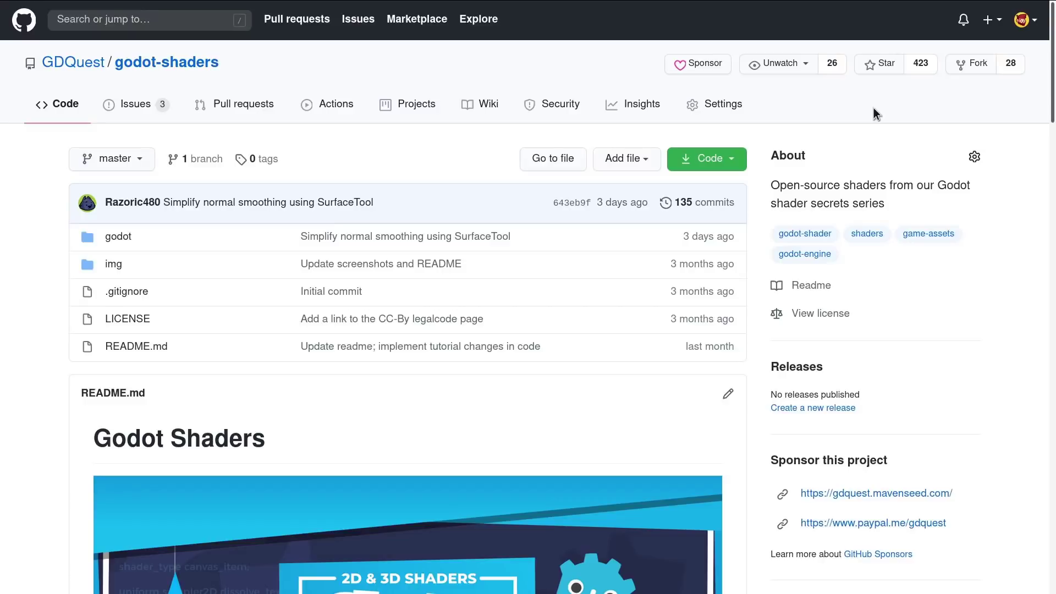
key("ctrl+Tab")
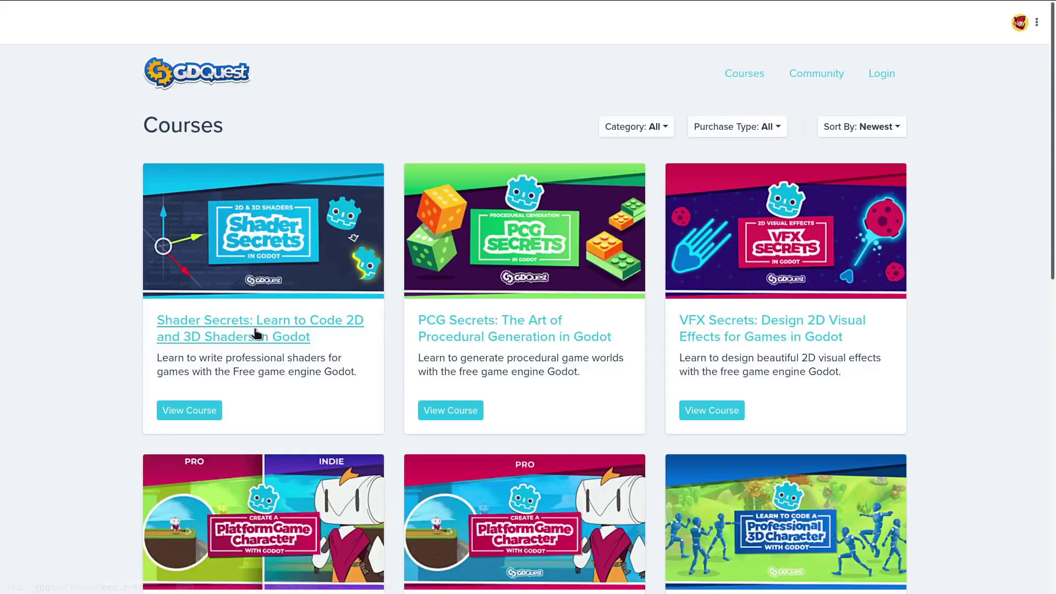
Open Shader Secrets, scroll the Godot 2D Secrets Kickstarter reward tiers, then return to the courses list.
left_click(254, 333)
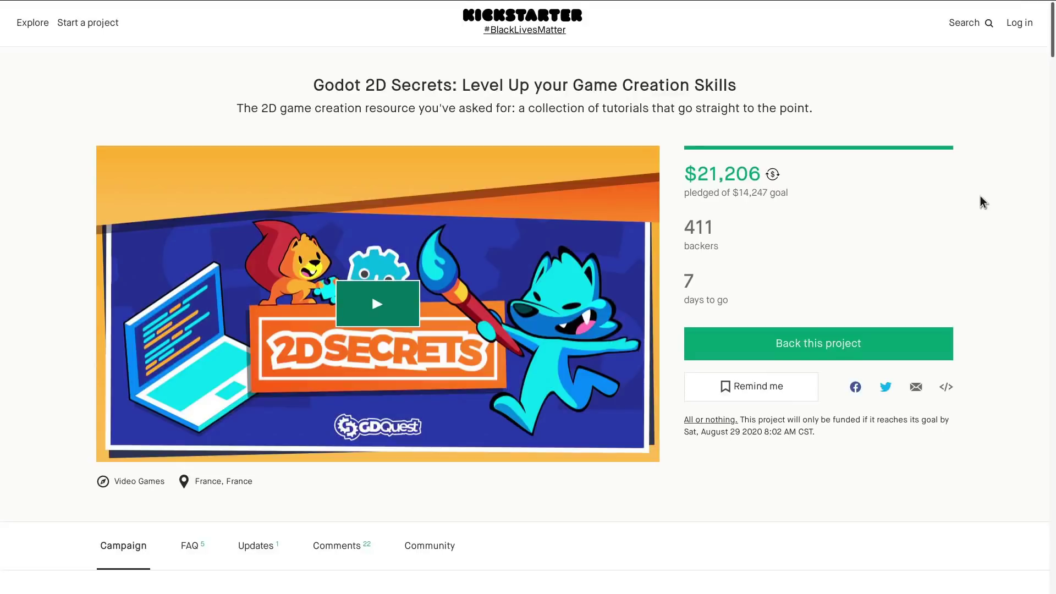
scroll(980, 196, "down", 15)
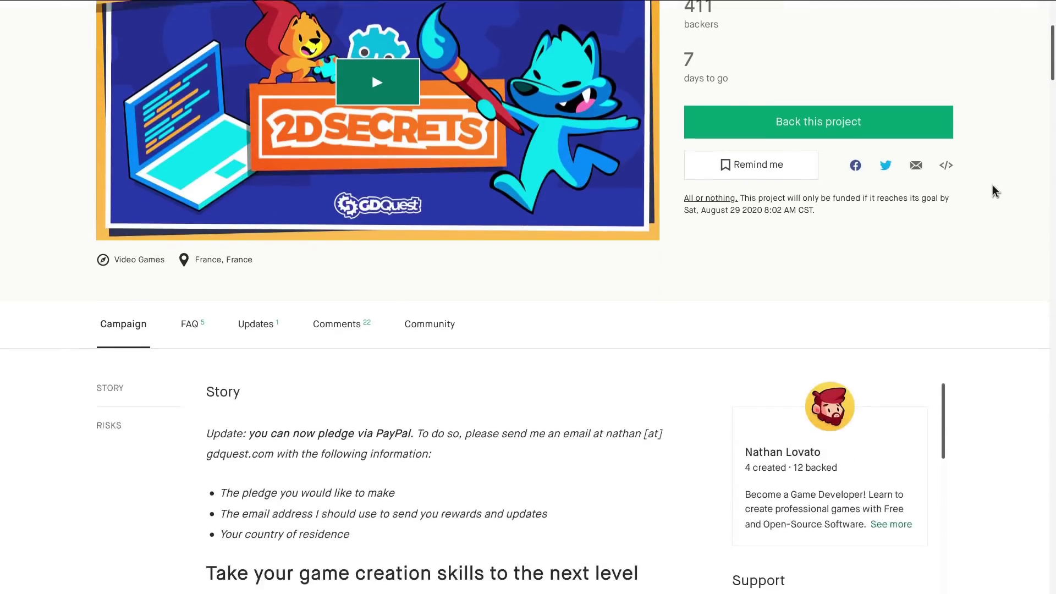
scroll(878, 336, "down", 3)
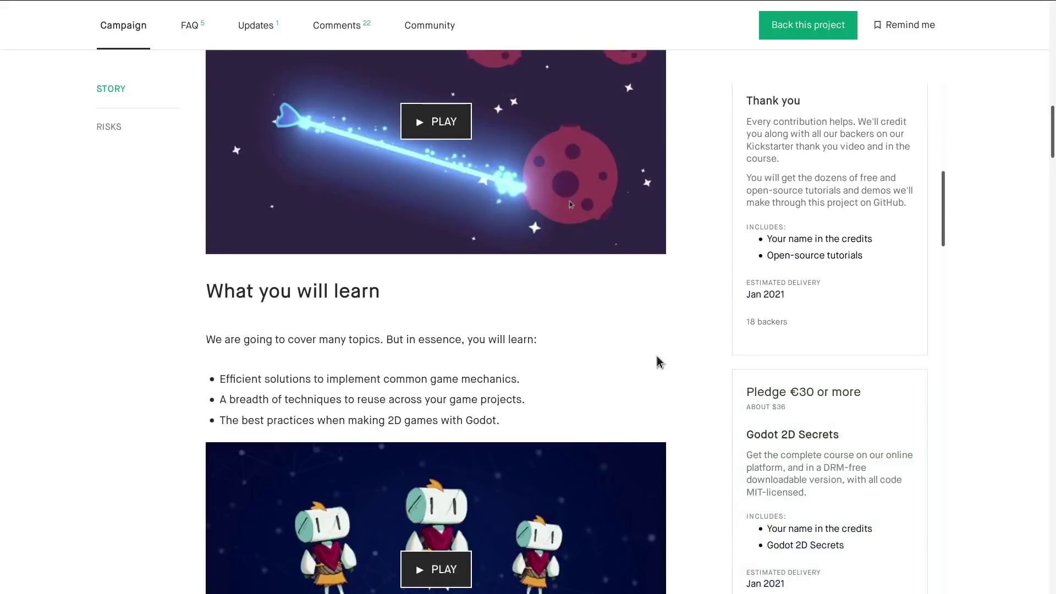
scroll(808, 396, "down", 6)
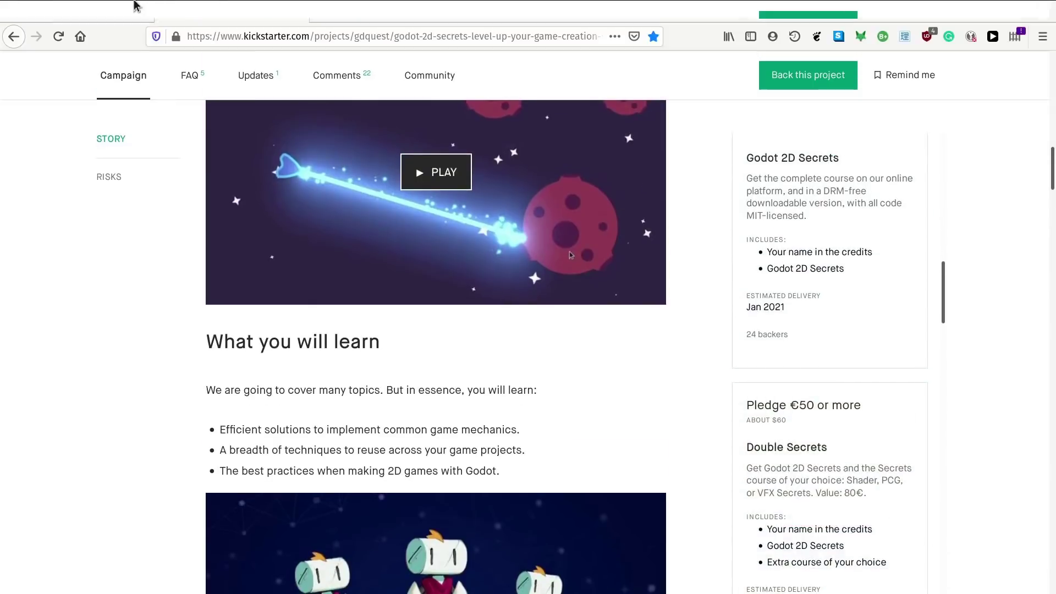
left_click(97, 7)
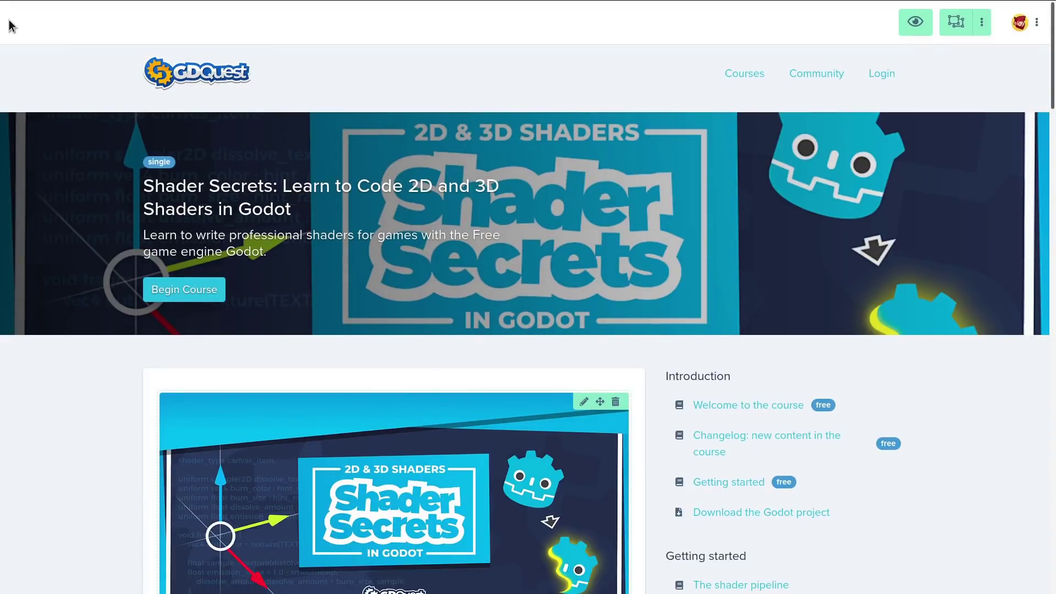
left_click(744, 73)
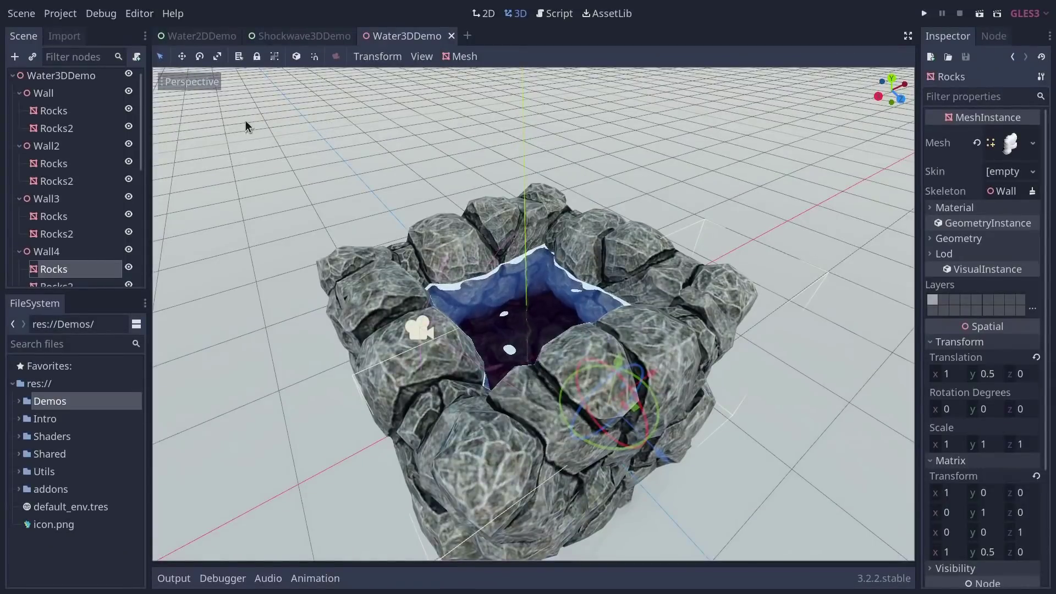
Switch from Water2DDemo to the Shockwave3DDemo tab and play that scene with F6.
left_click(184, 36)
left_click(300, 35)
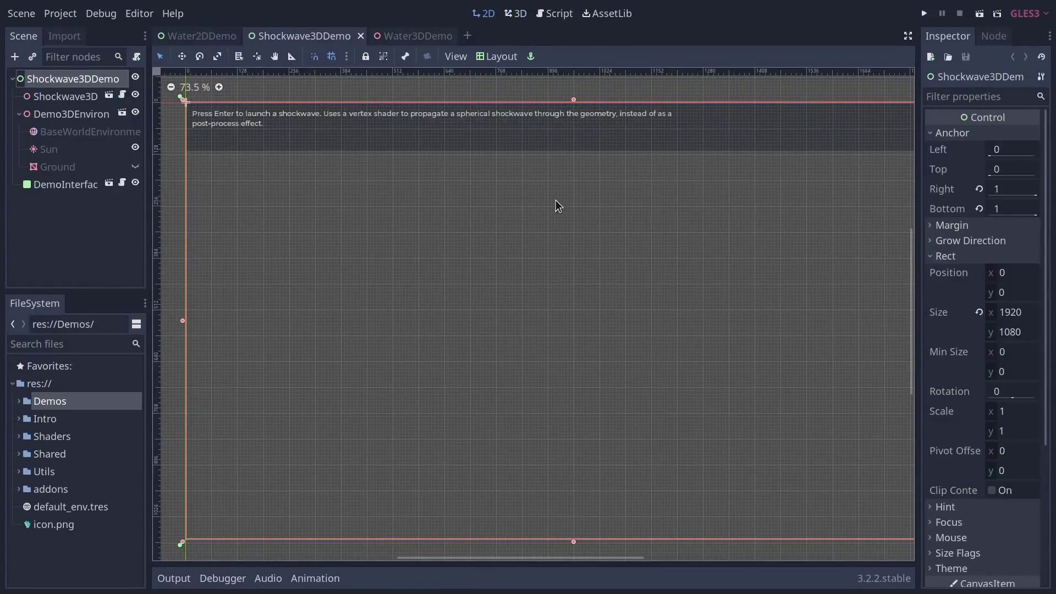
key("F6")
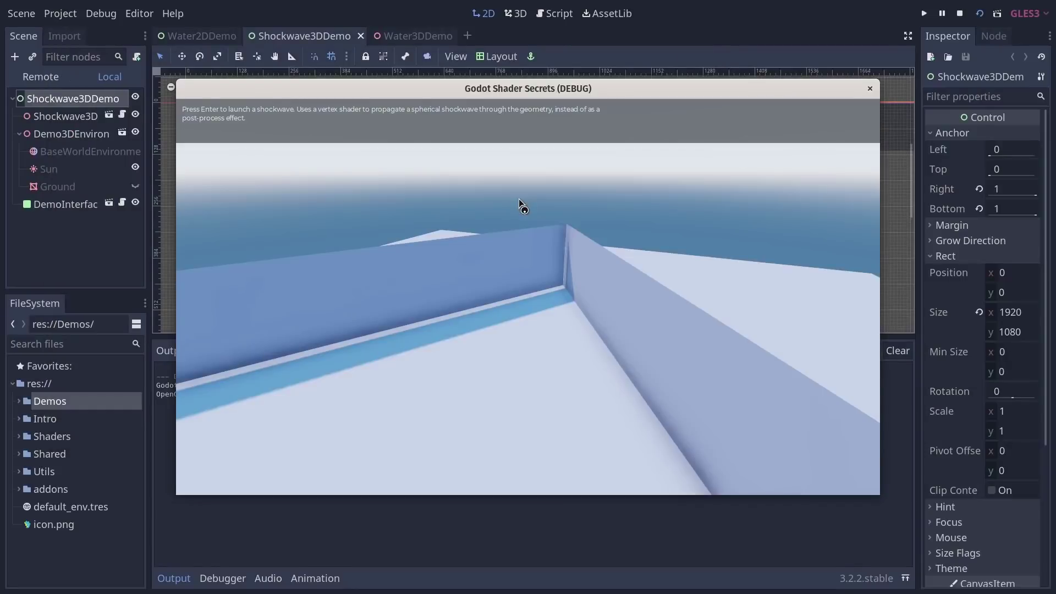